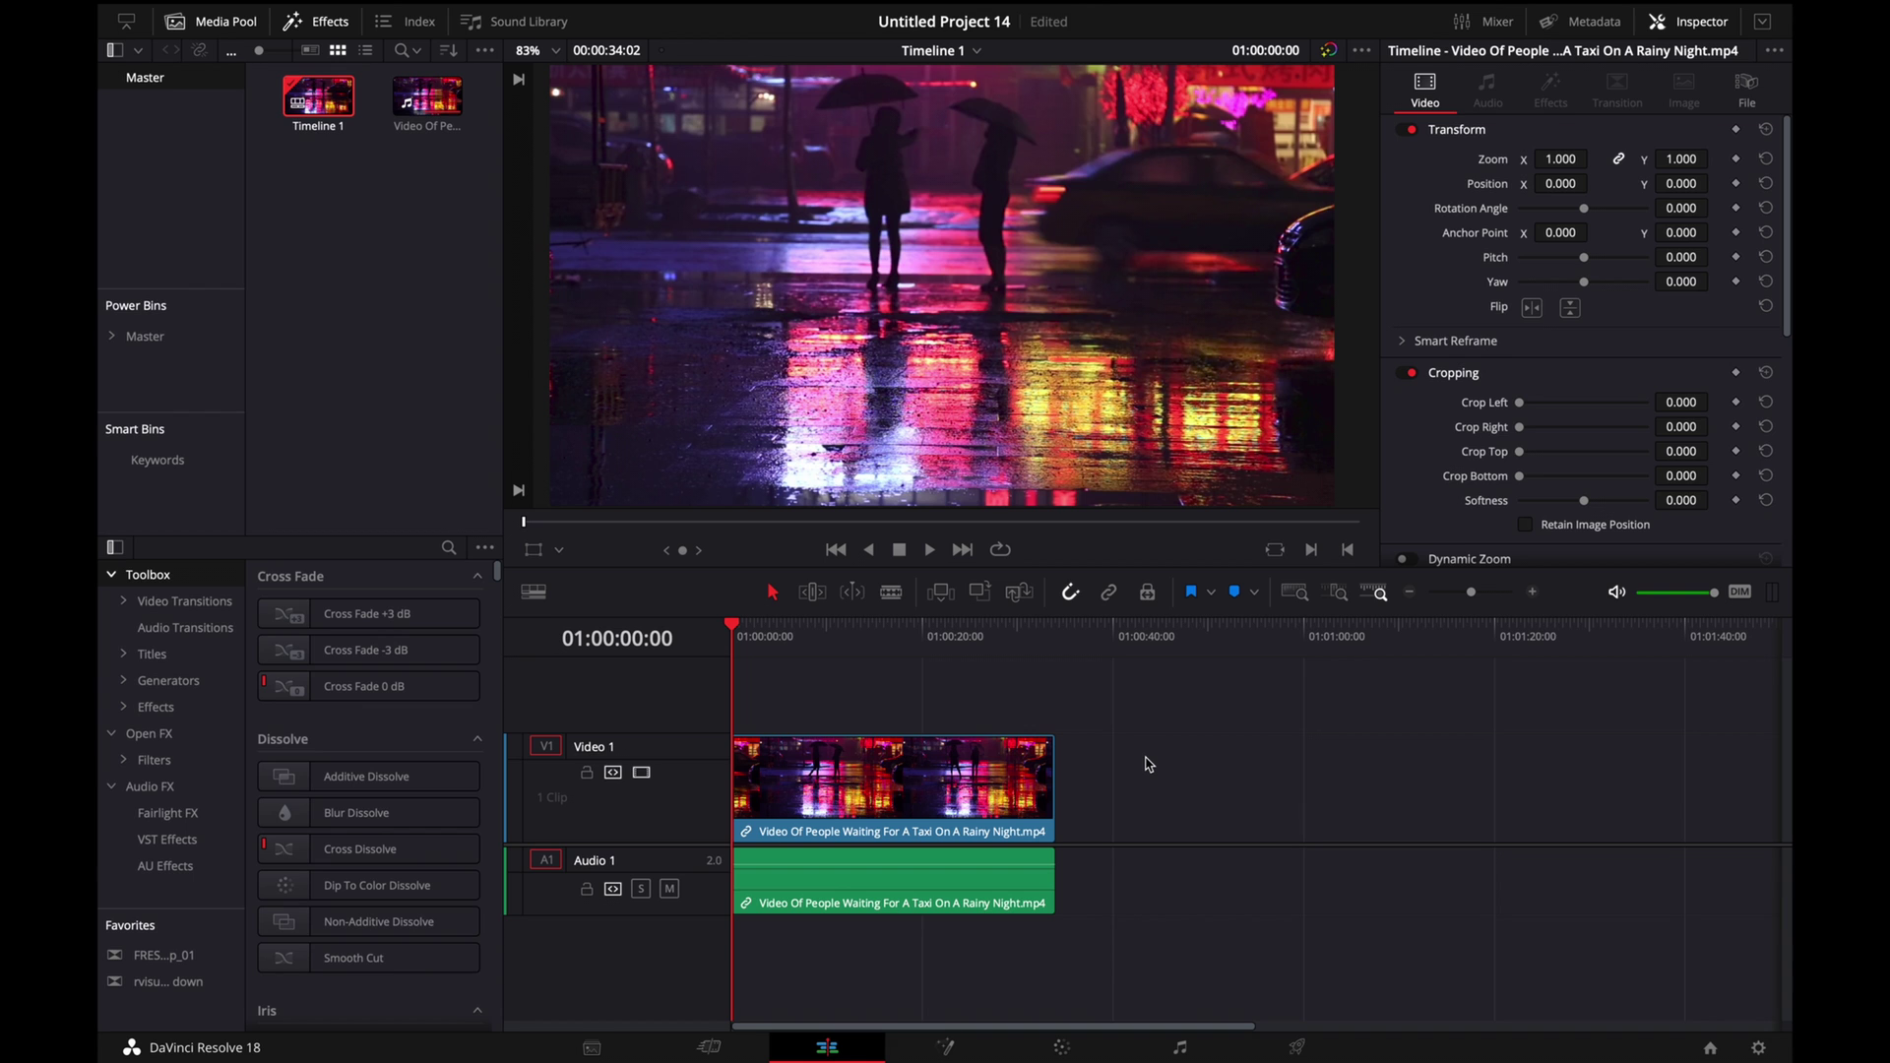
# Step: Choose Rec.709-A as the timeline colour space in Color Management and open the project settings presets menu
pyautogui.click(1759, 1049)
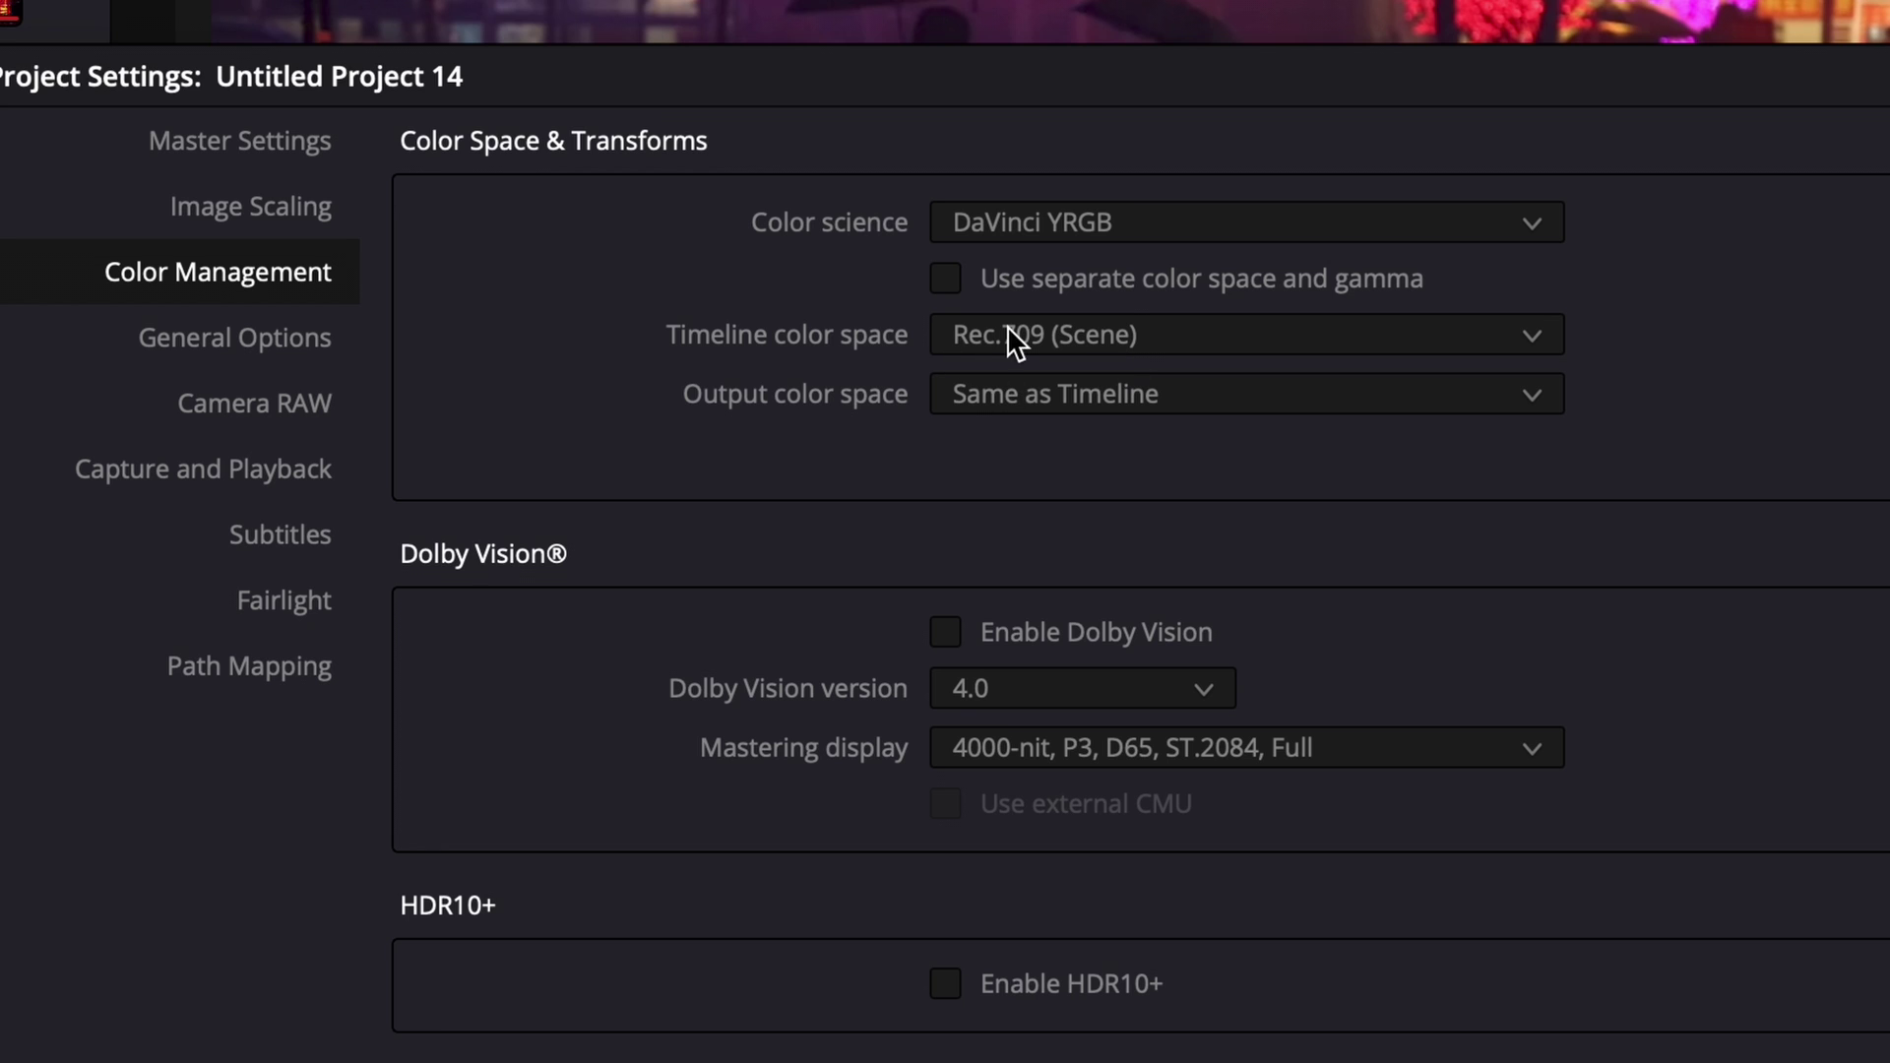
pyautogui.click(1159, 335)
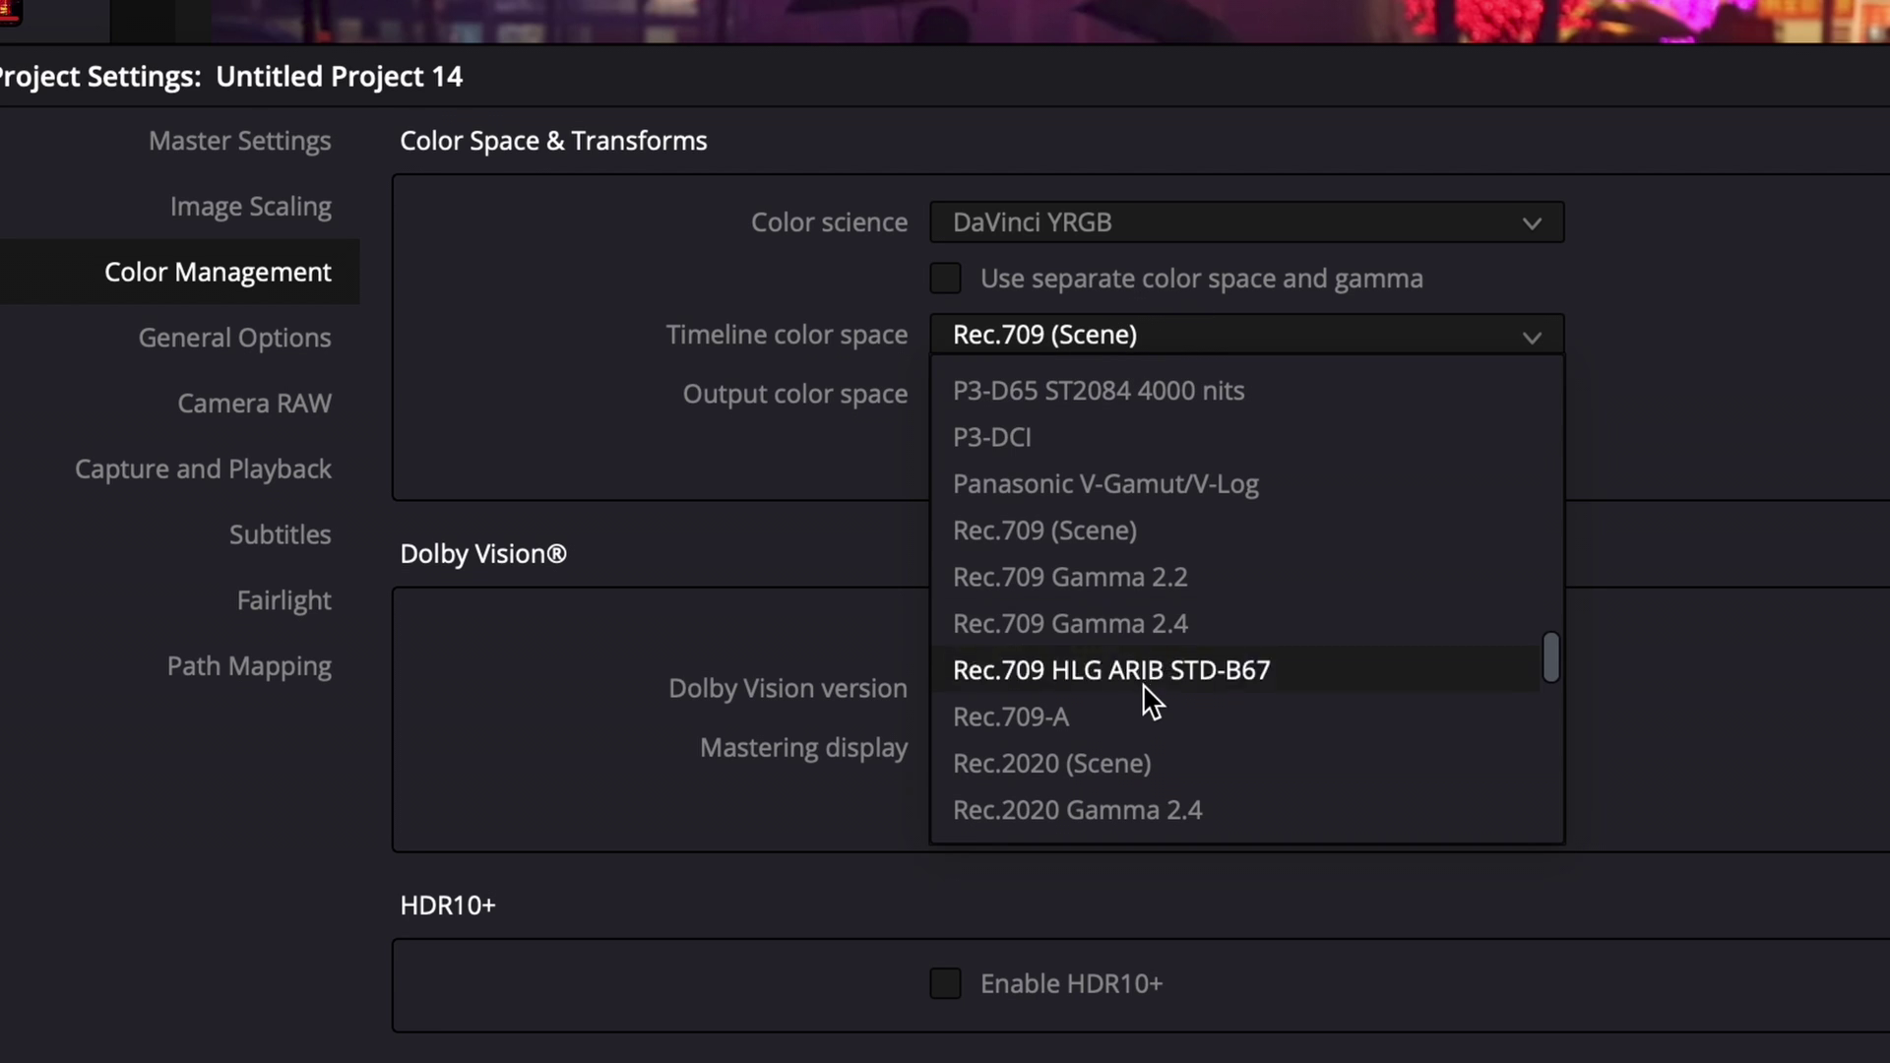
pyautogui.click(1138, 711)
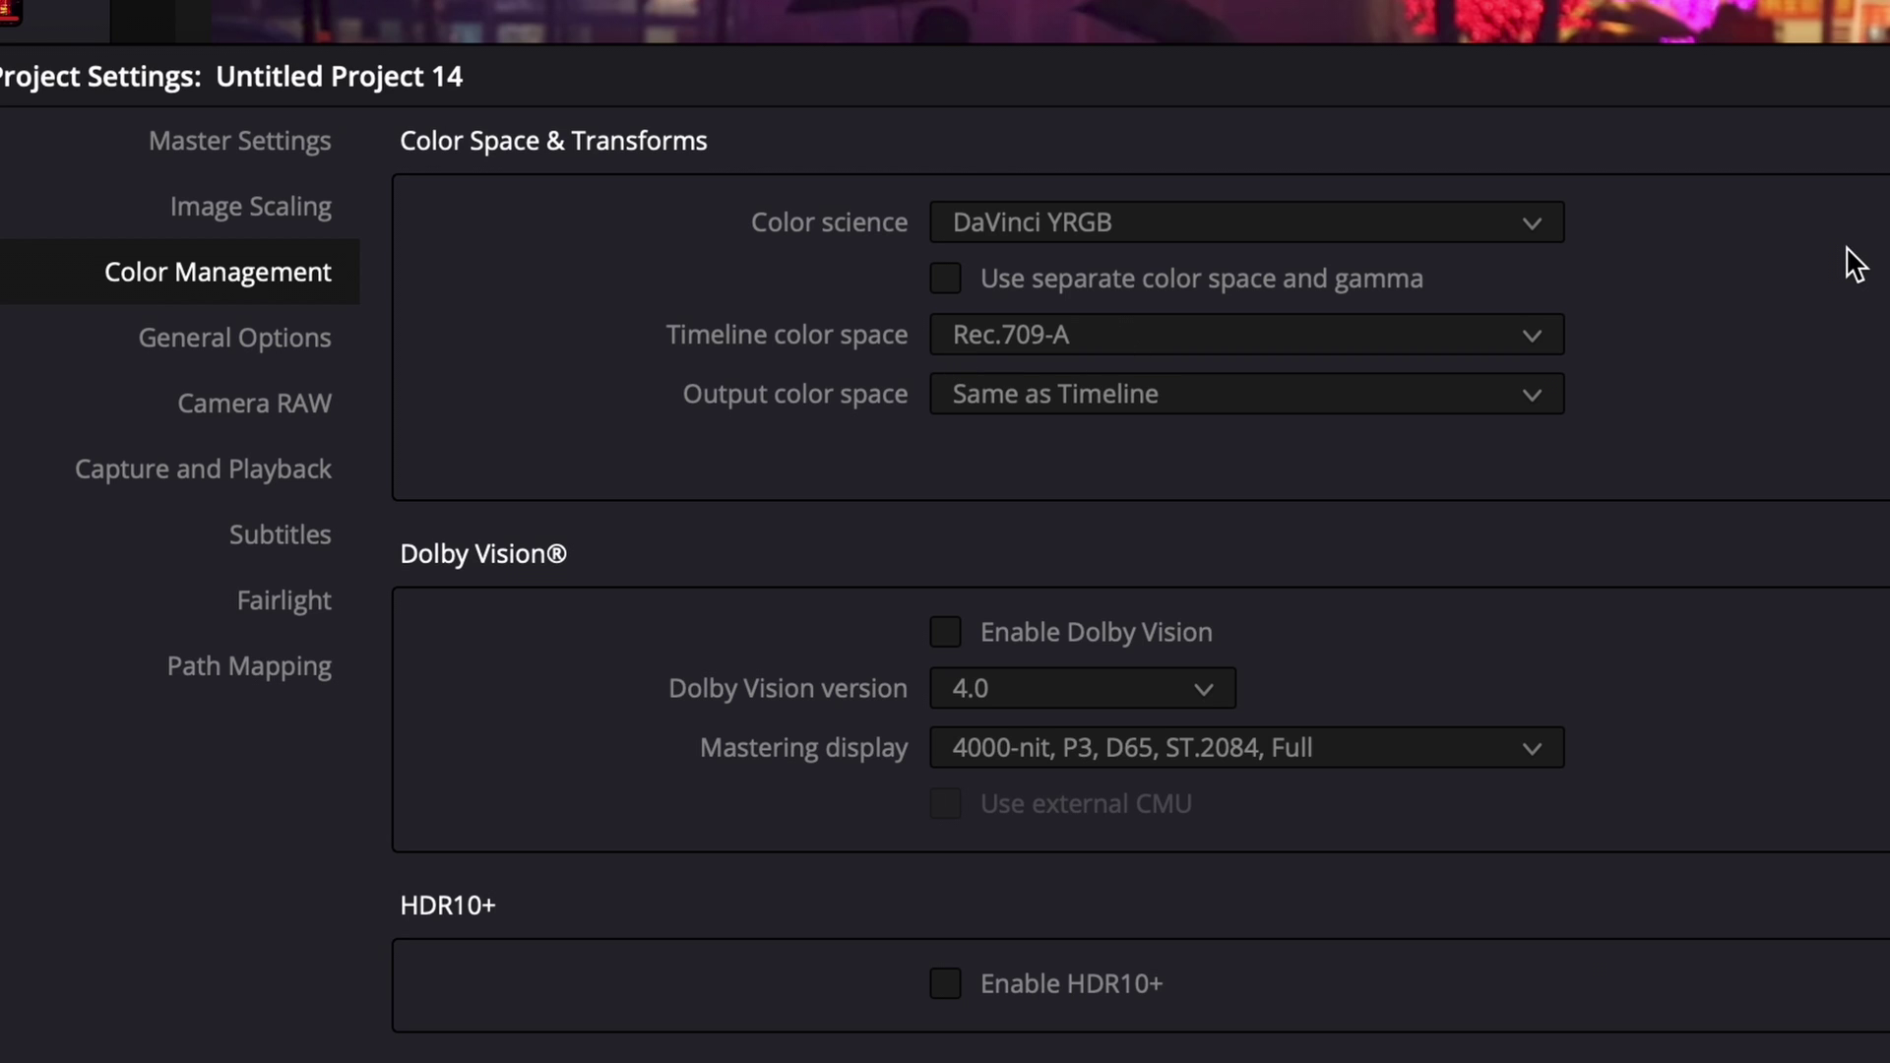
pyautogui.click(1165, 332)
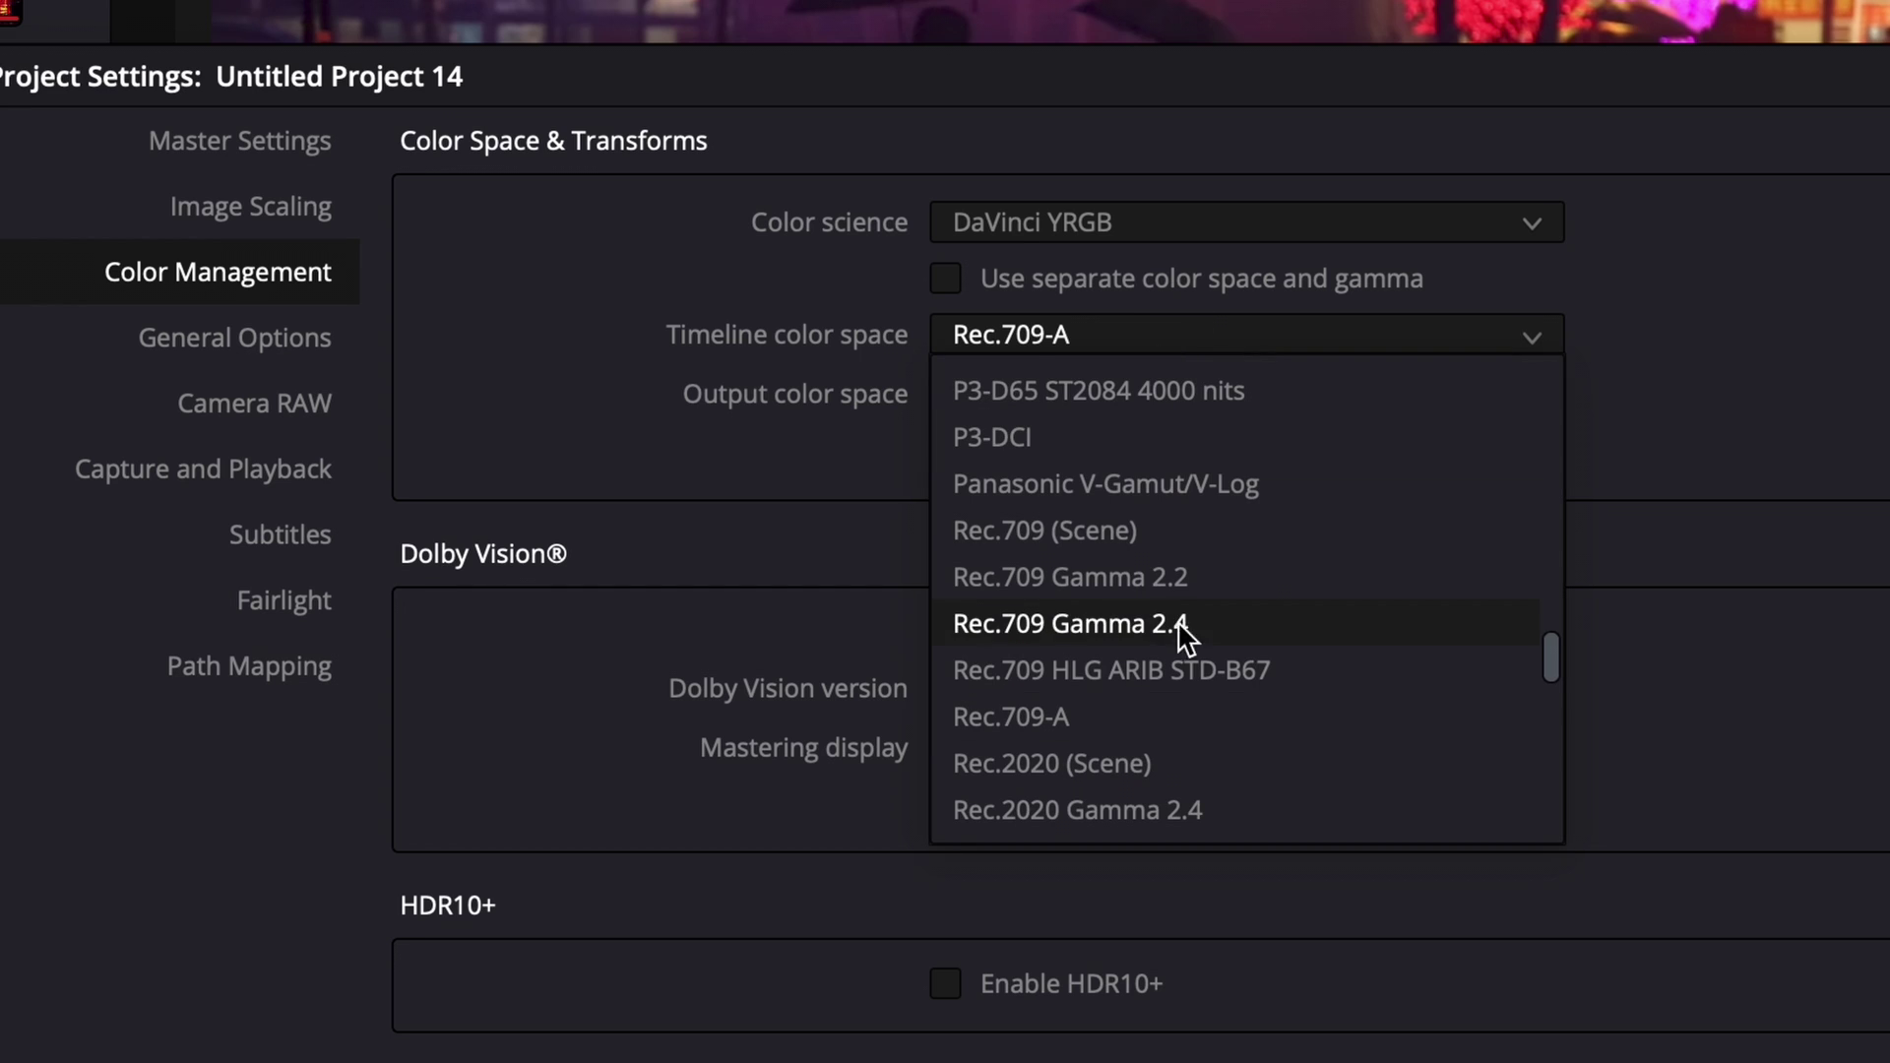
pyautogui.click(1132, 707)
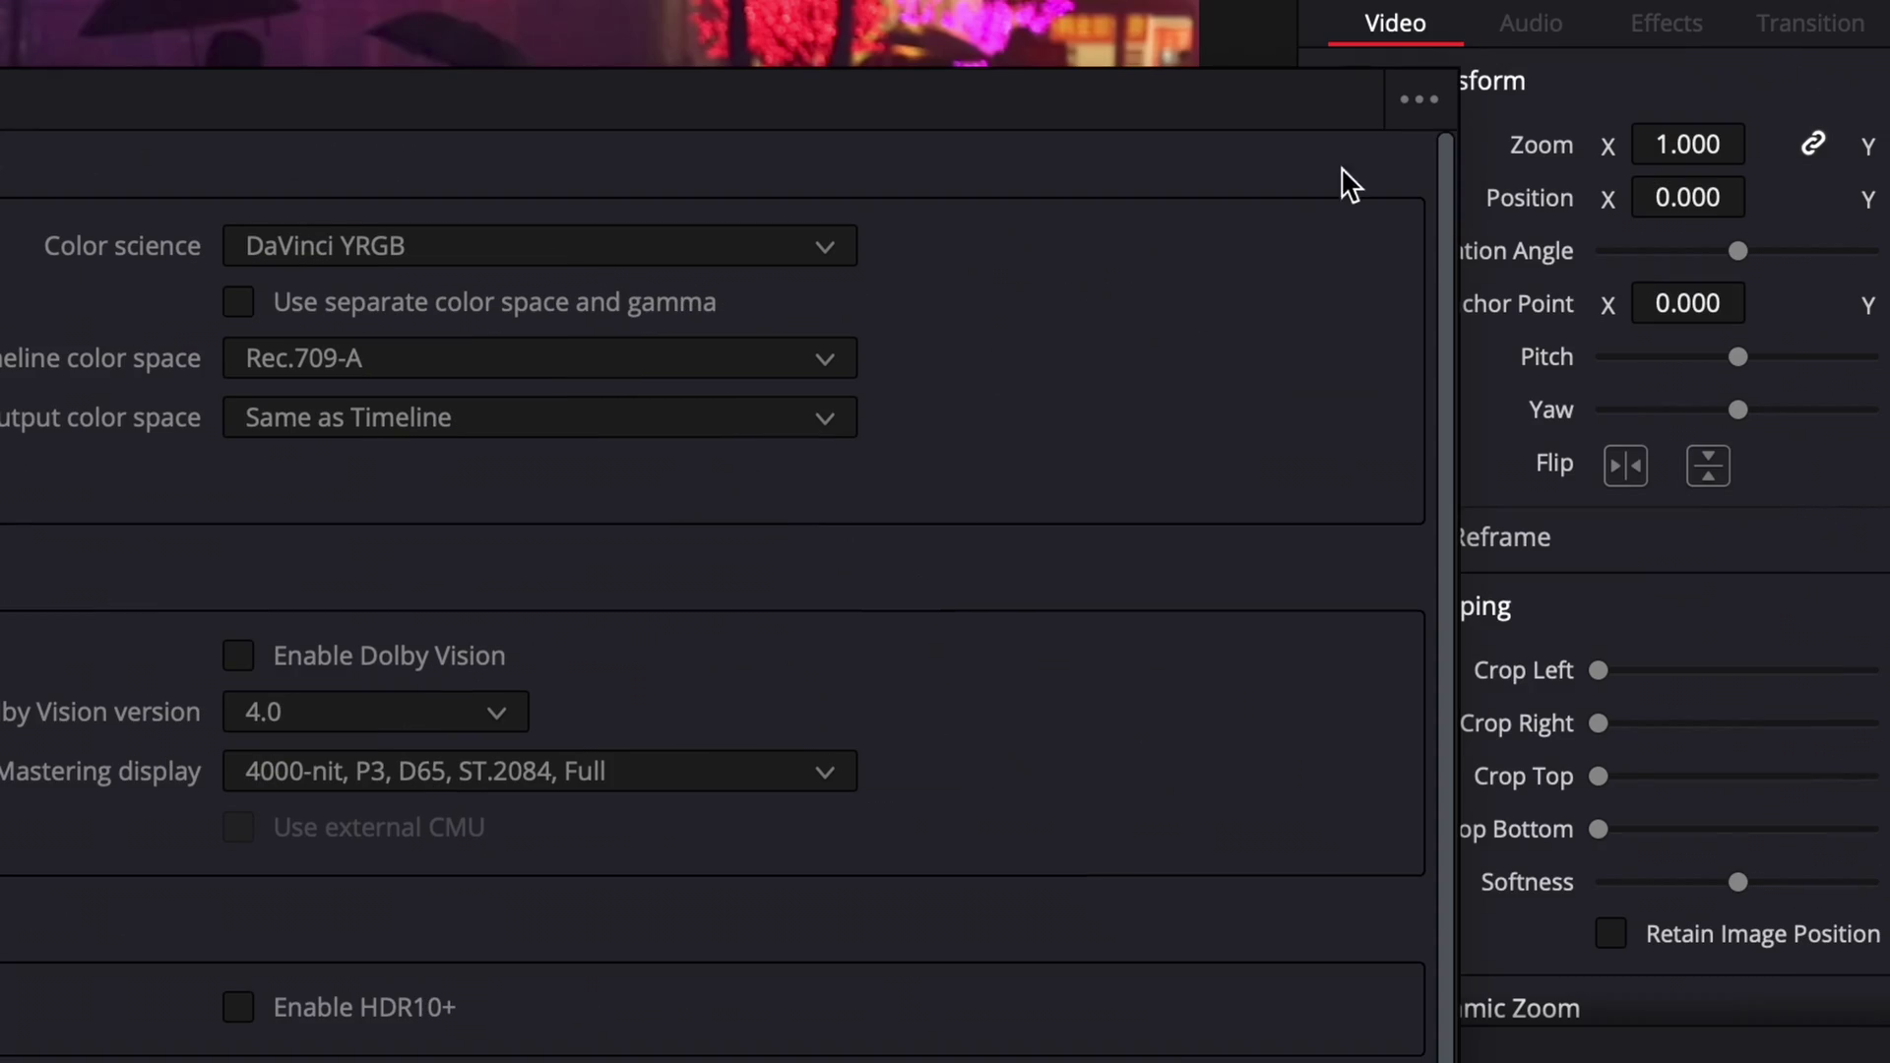
pyautogui.click(1419, 102)
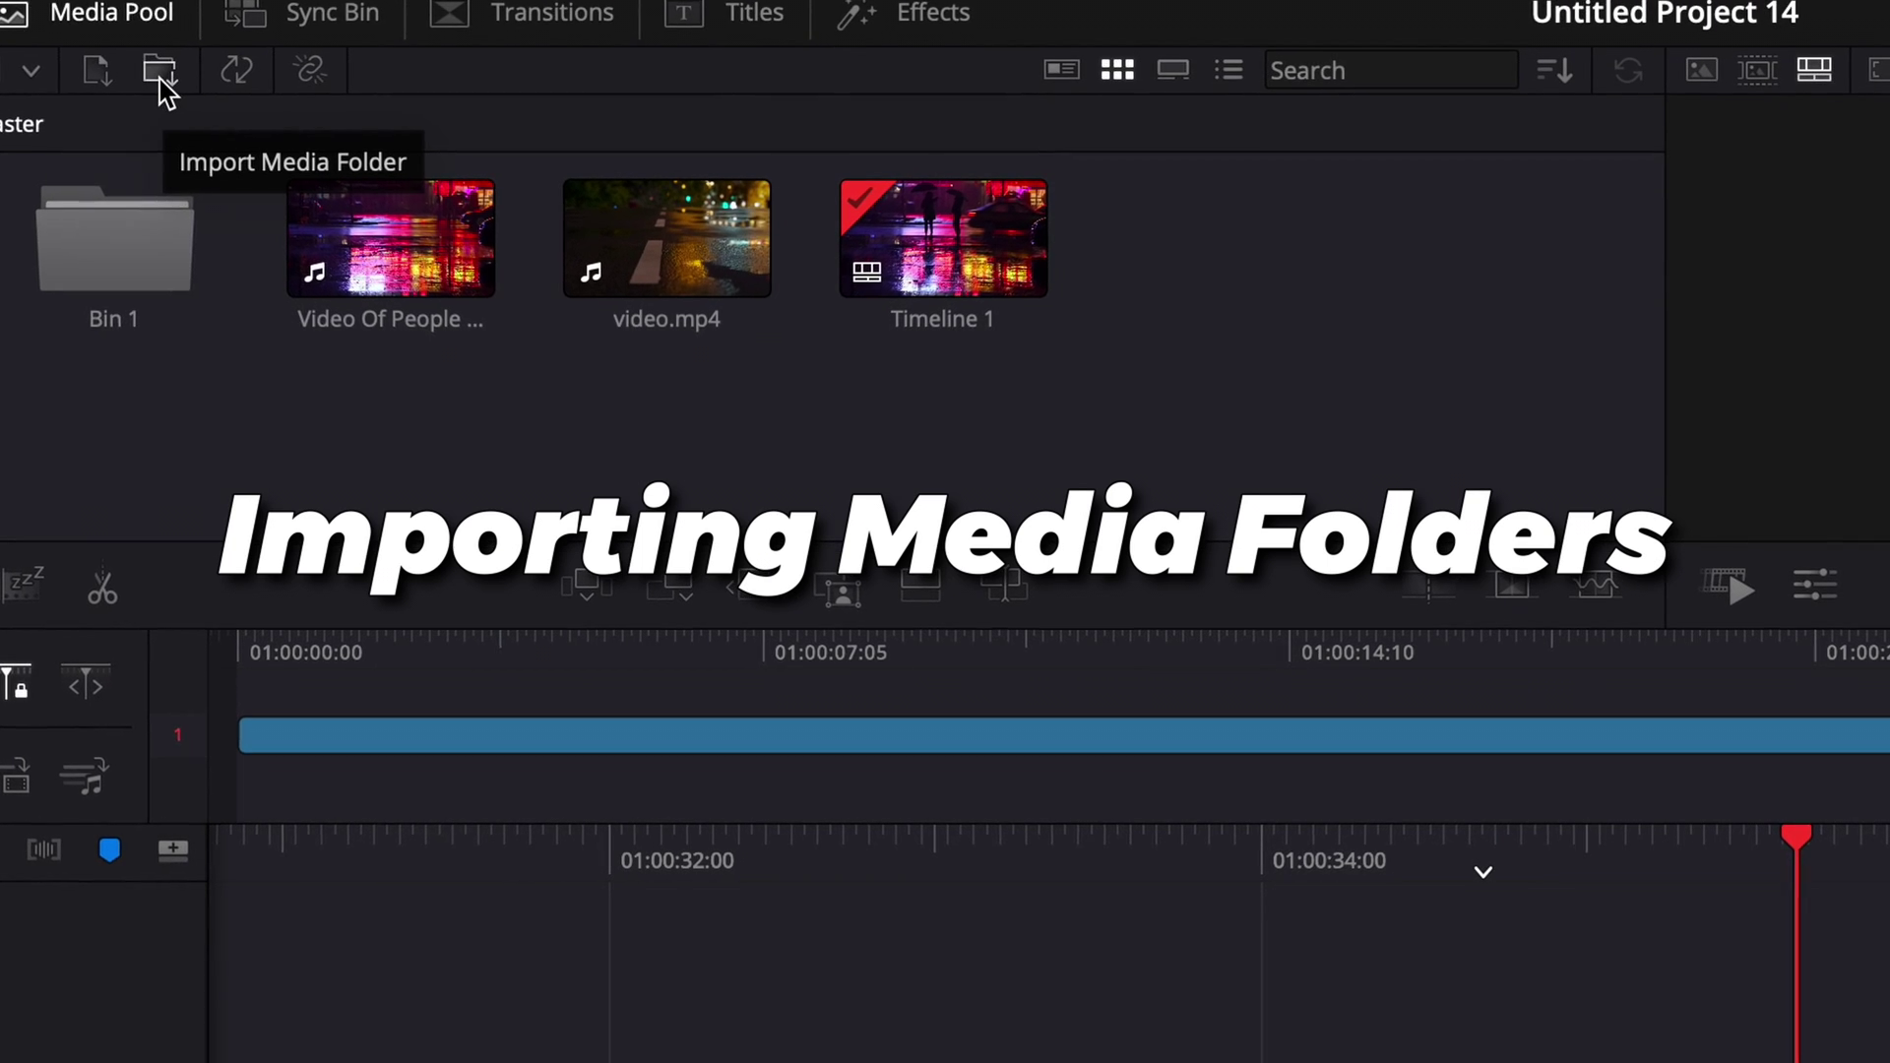
# Step: Start importing media into the Media Pool, then cancel the Import Media dialog
pyautogui.click(145, 63)
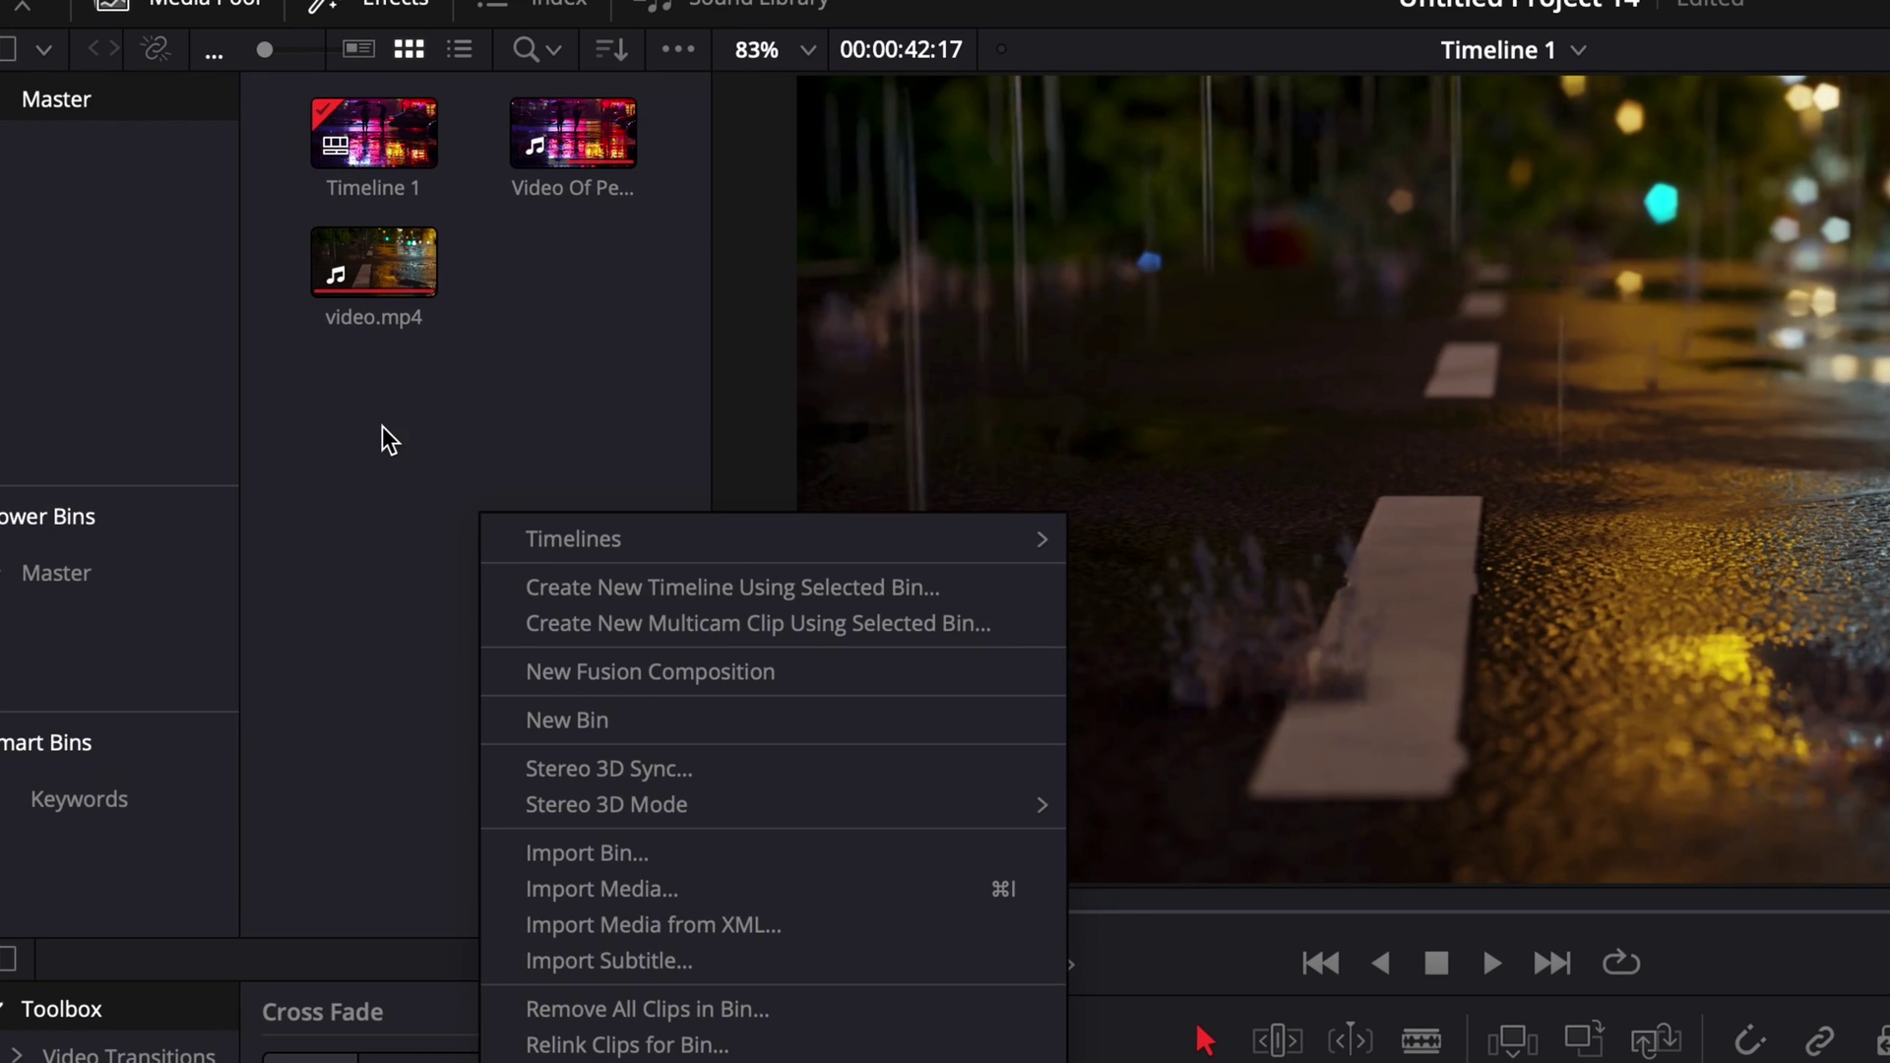
pyautogui.click(320, 263)
pyautogui.rightClick(511, 567)
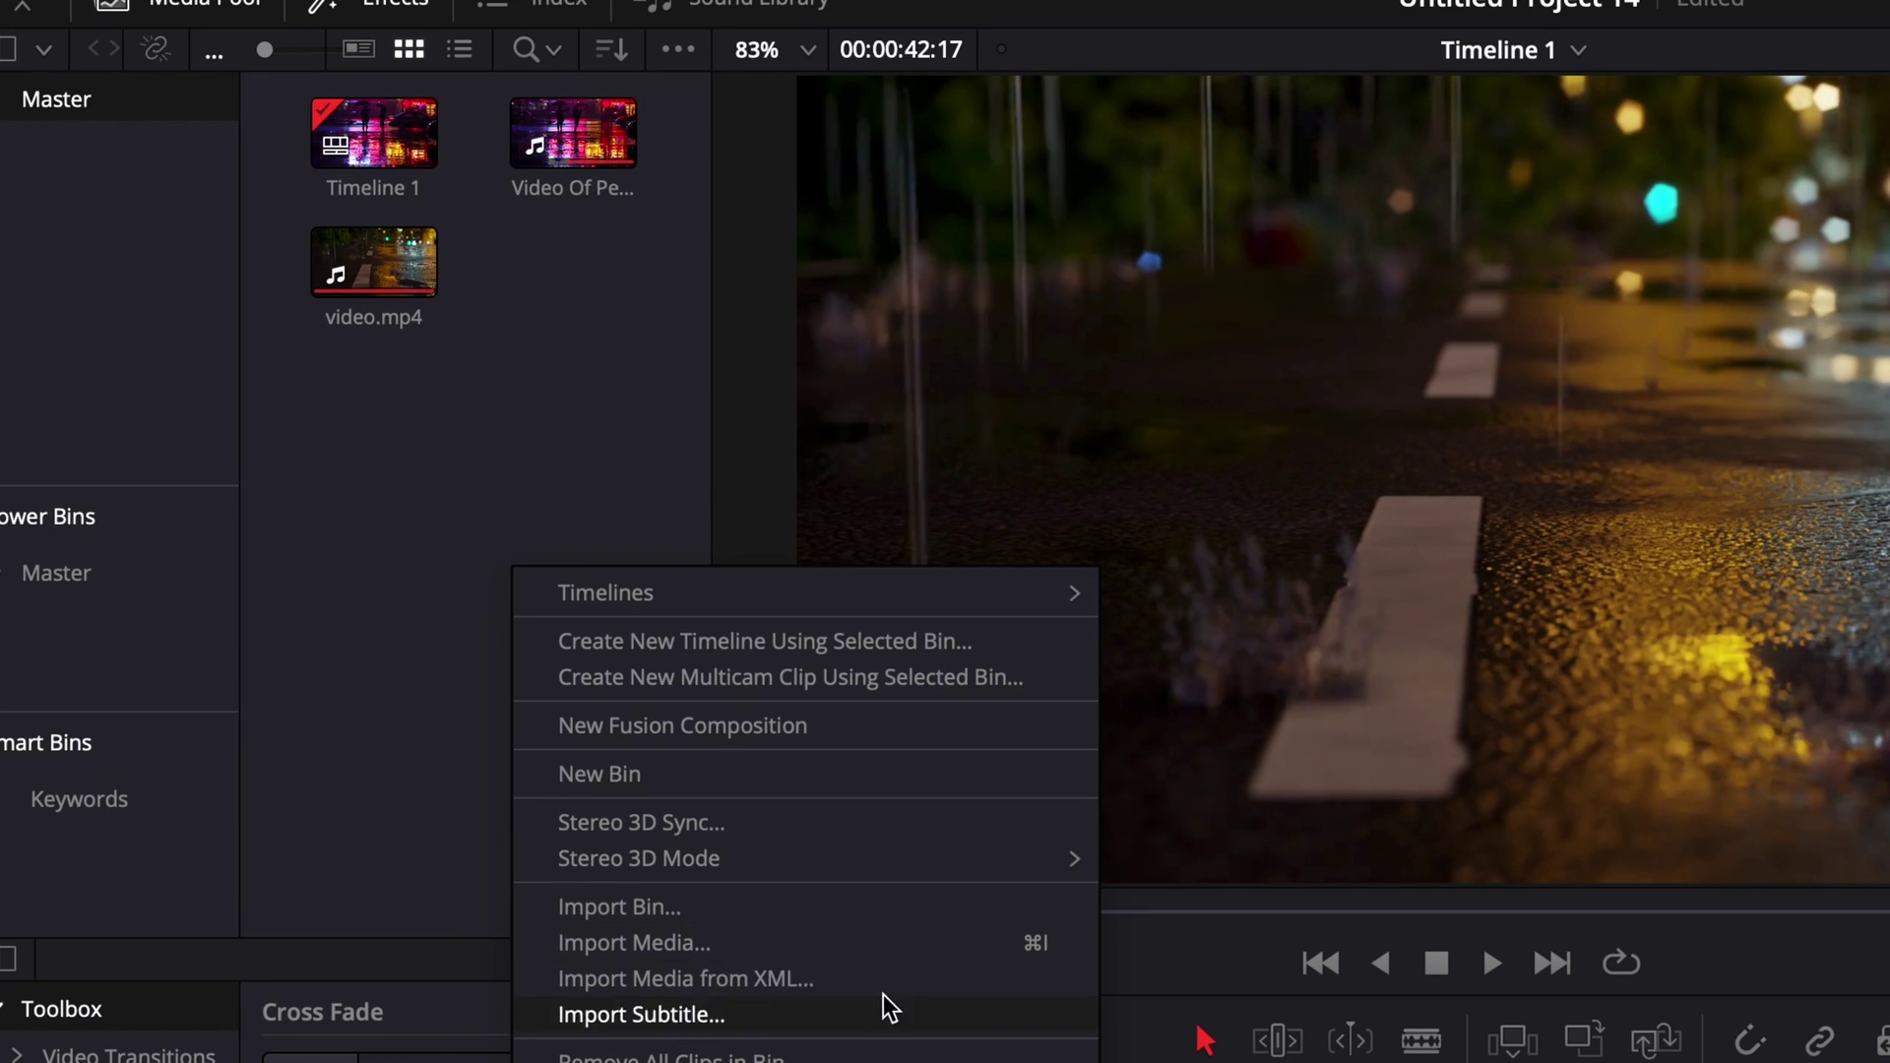
pyautogui.click(906, 947)
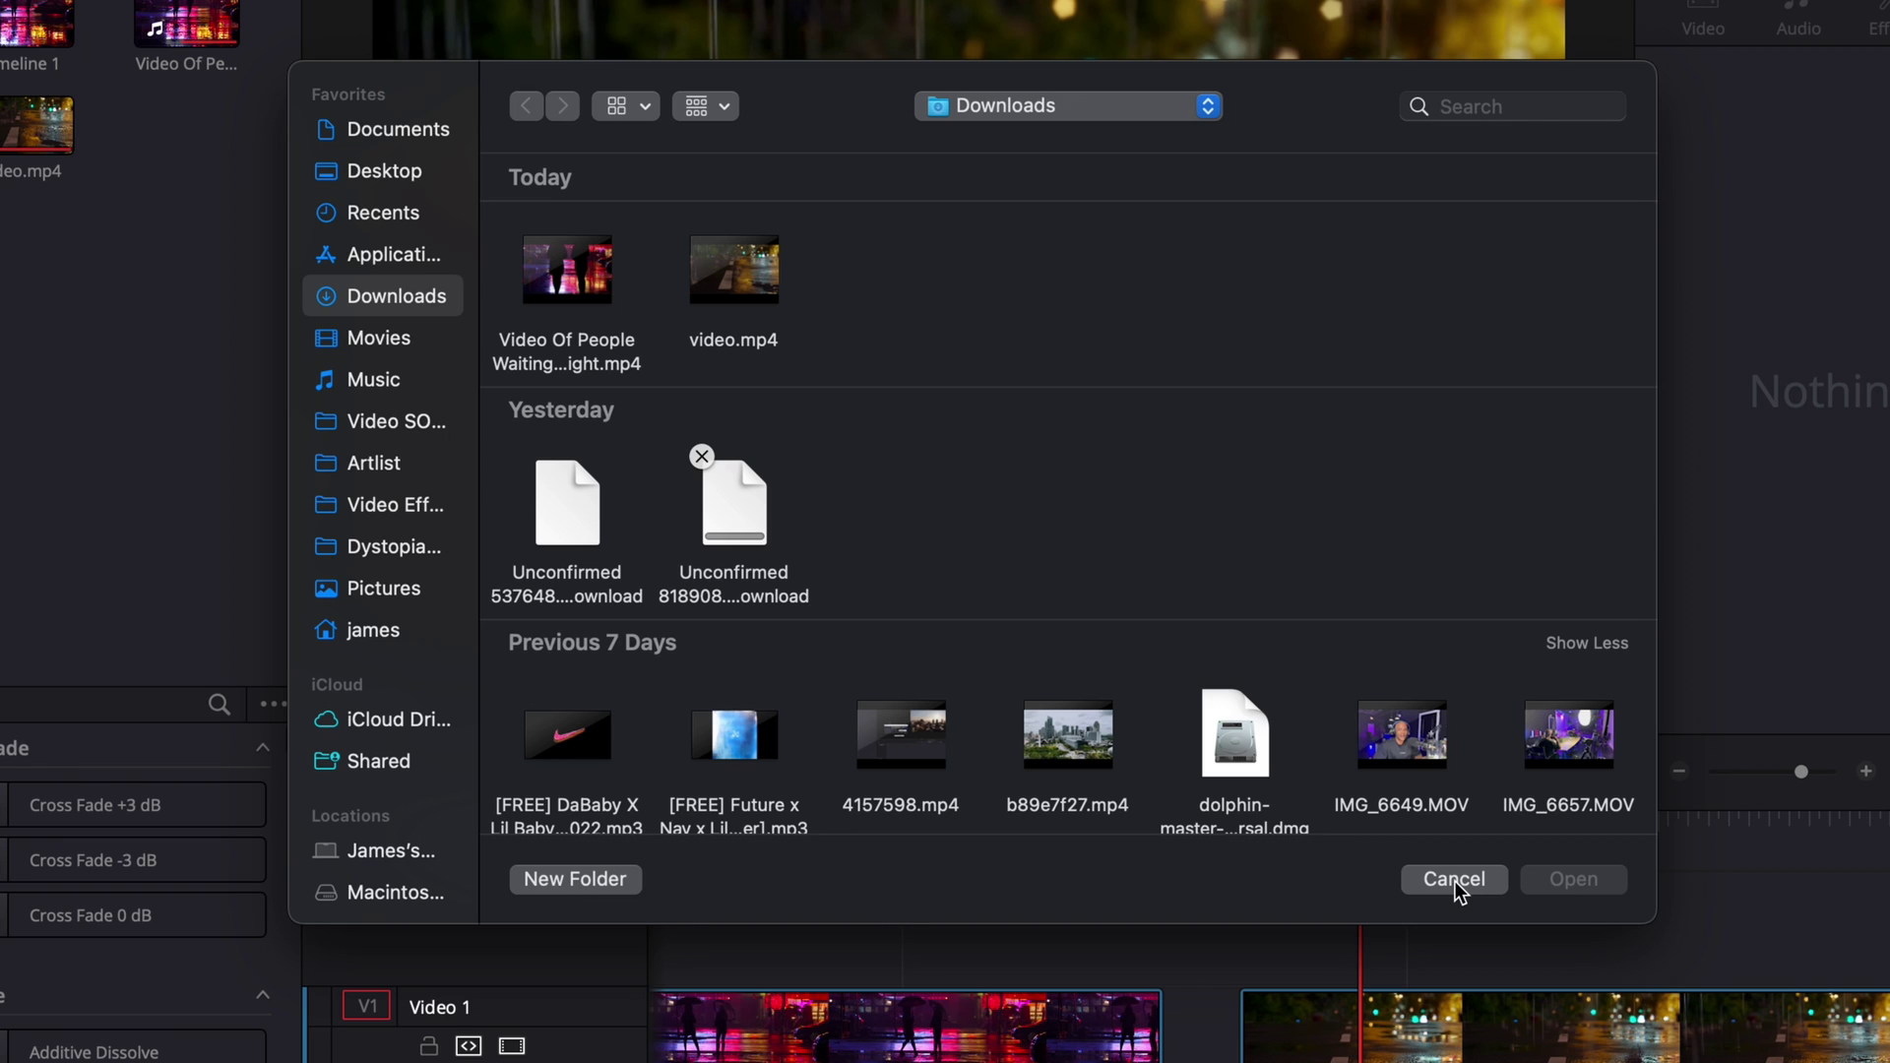
pyautogui.click(1455, 879)
# Step: Create a new bin in the Media Pool, keeping the name Bin 1
pyautogui.rightClick(181, 327)
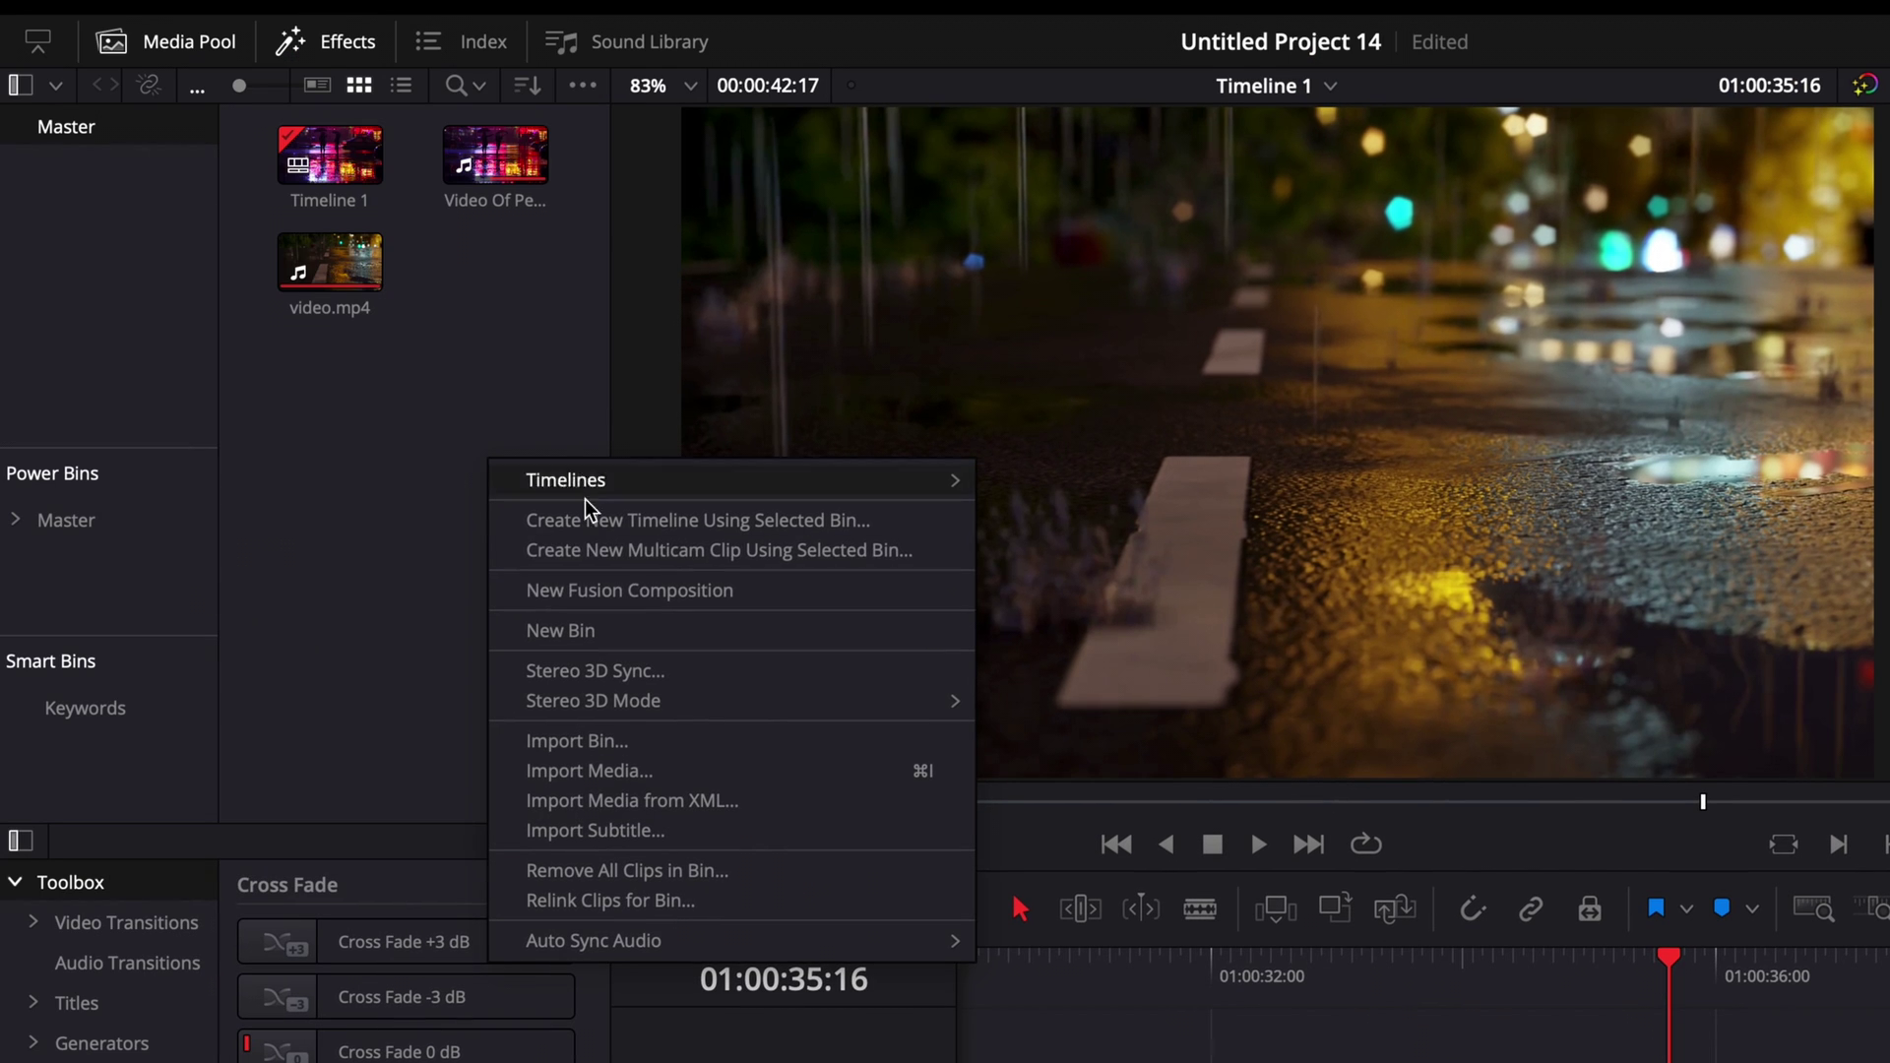
pyautogui.click(662, 628)
pyautogui.click(468, 517)
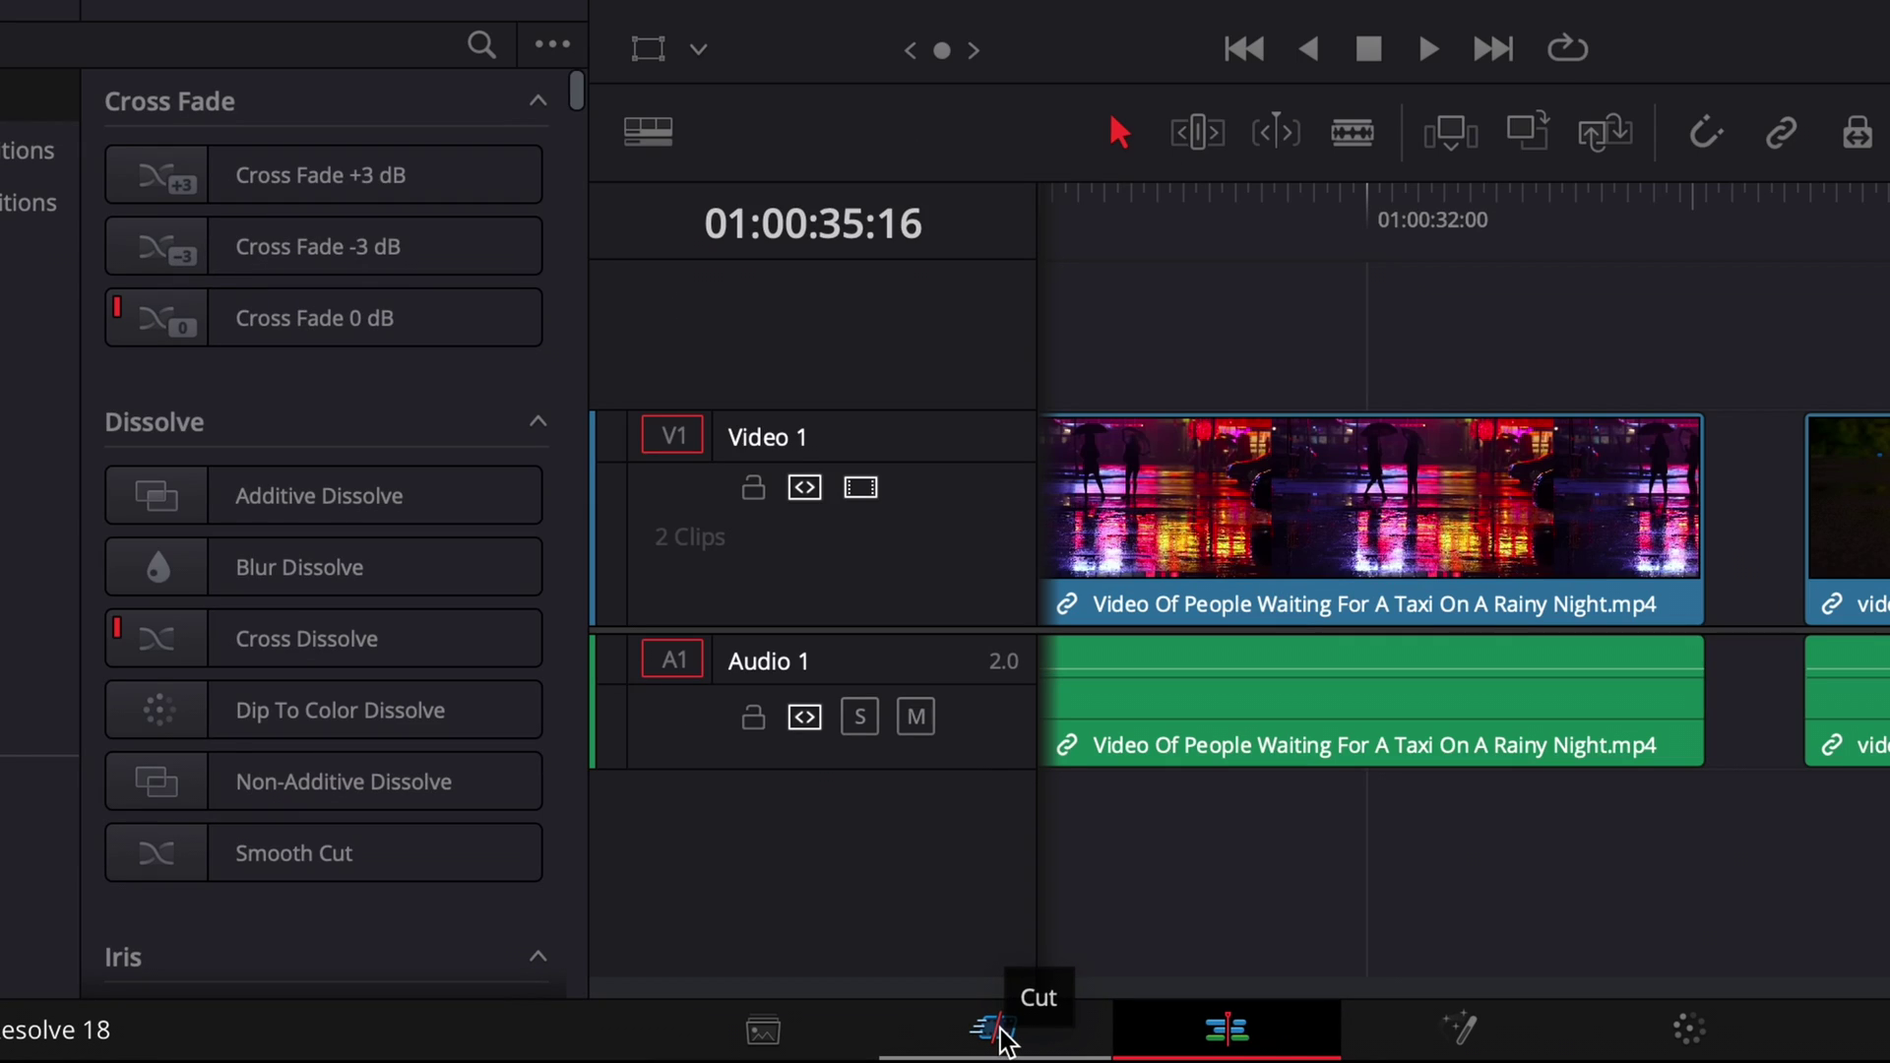
# Step: On the Cut page, import the Desktop folder 'Time saving tips' as a bin
pyautogui.click(711, 1047)
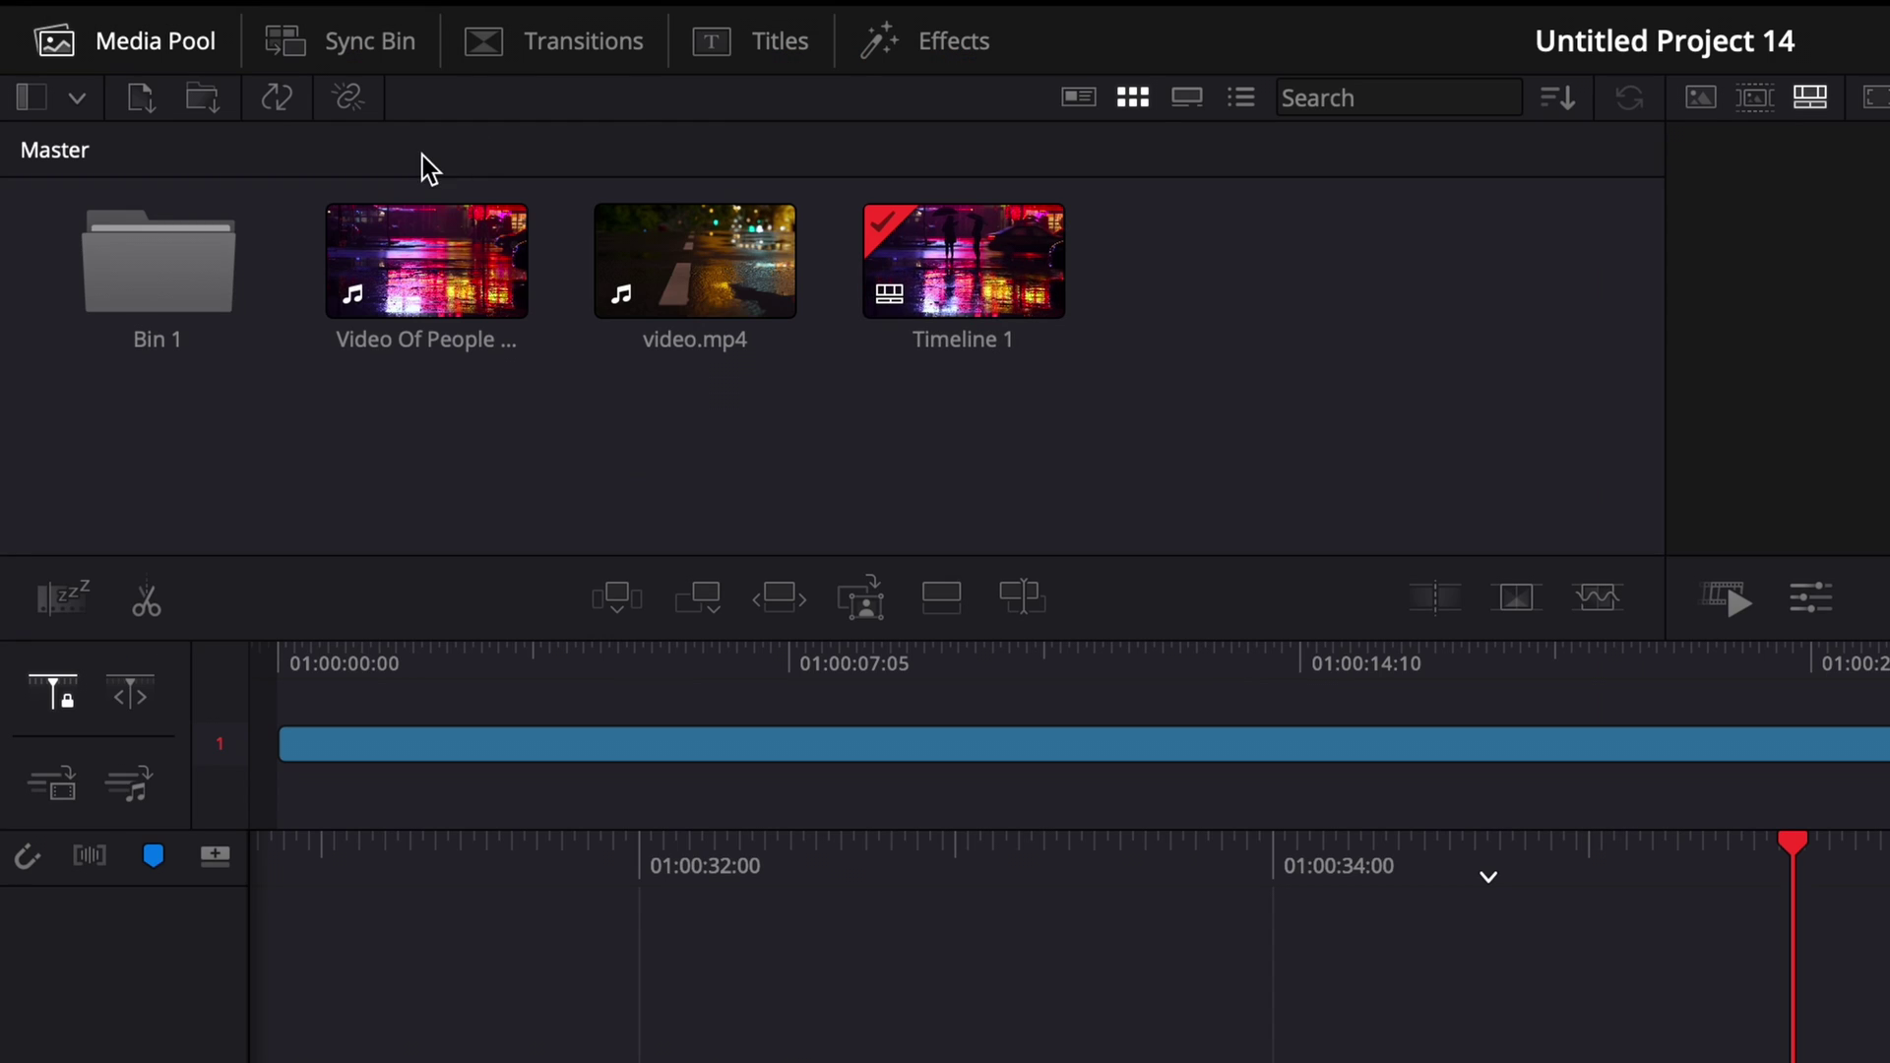
pyautogui.click(203, 107)
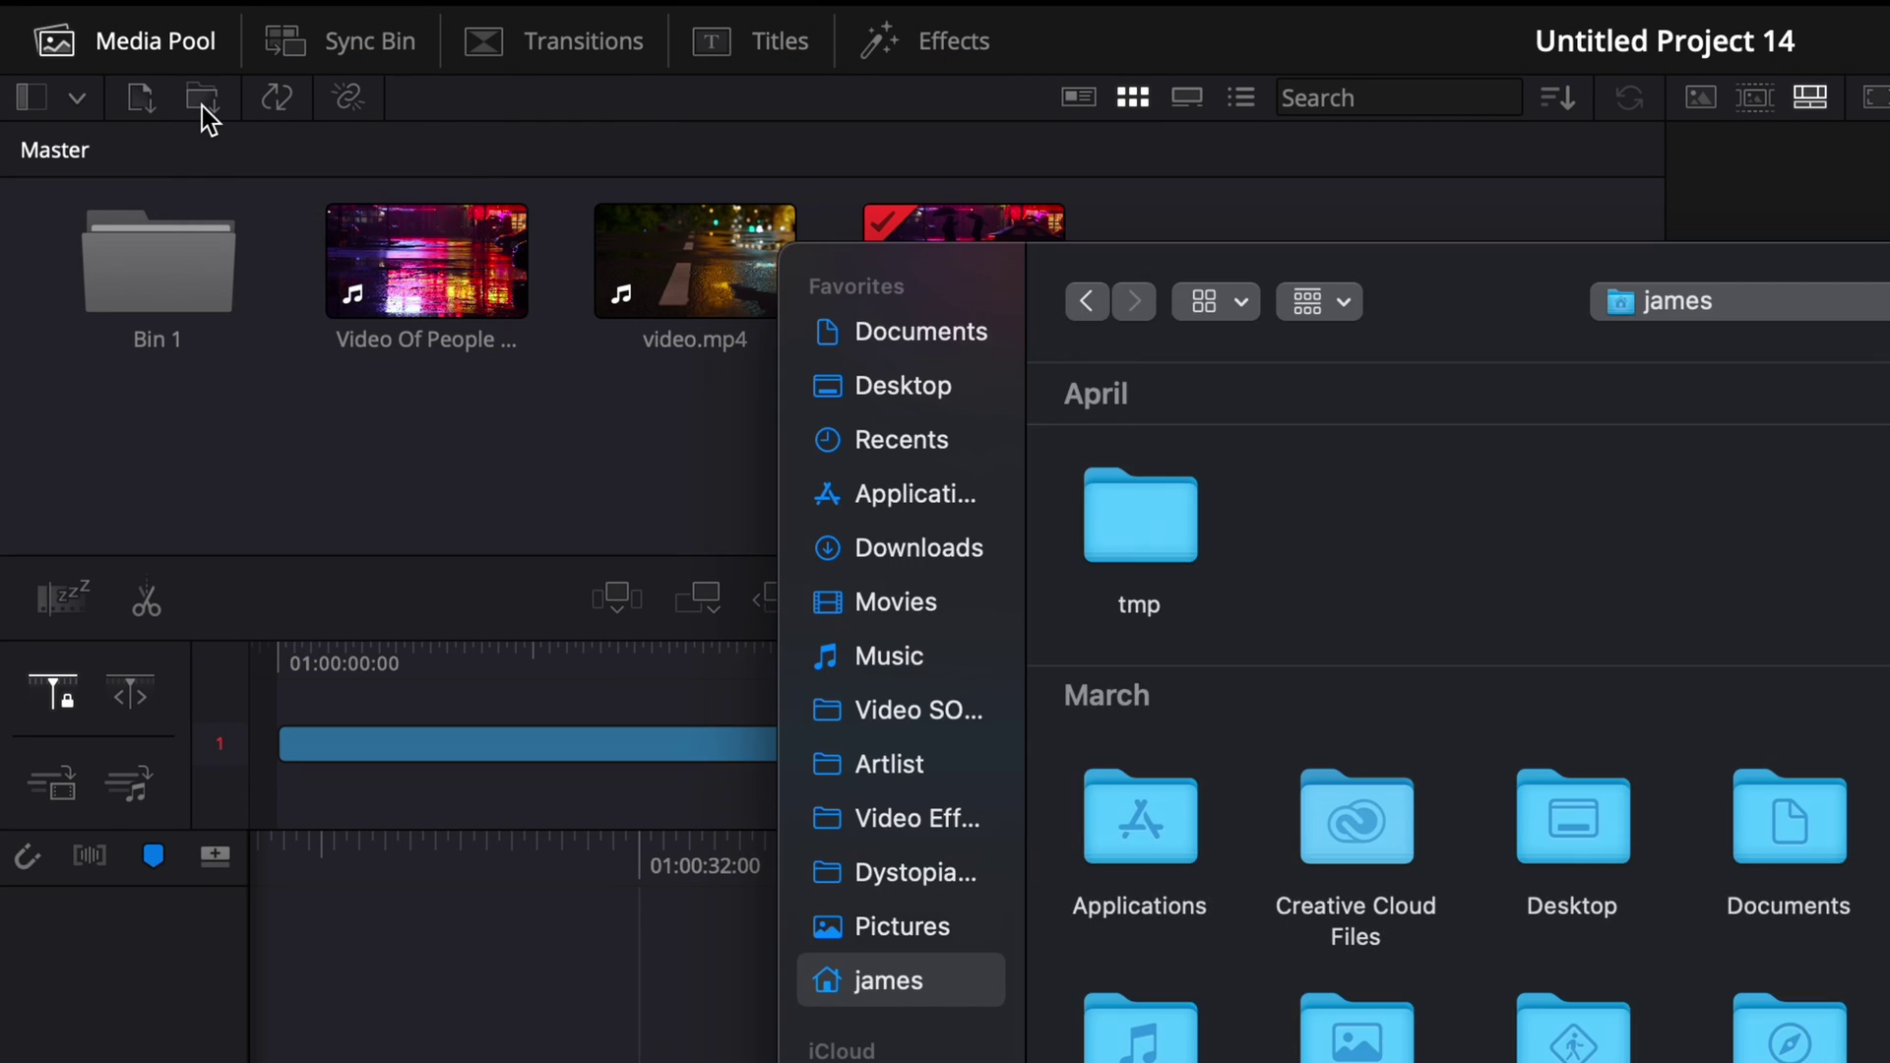
pyautogui.click(1358, 546)
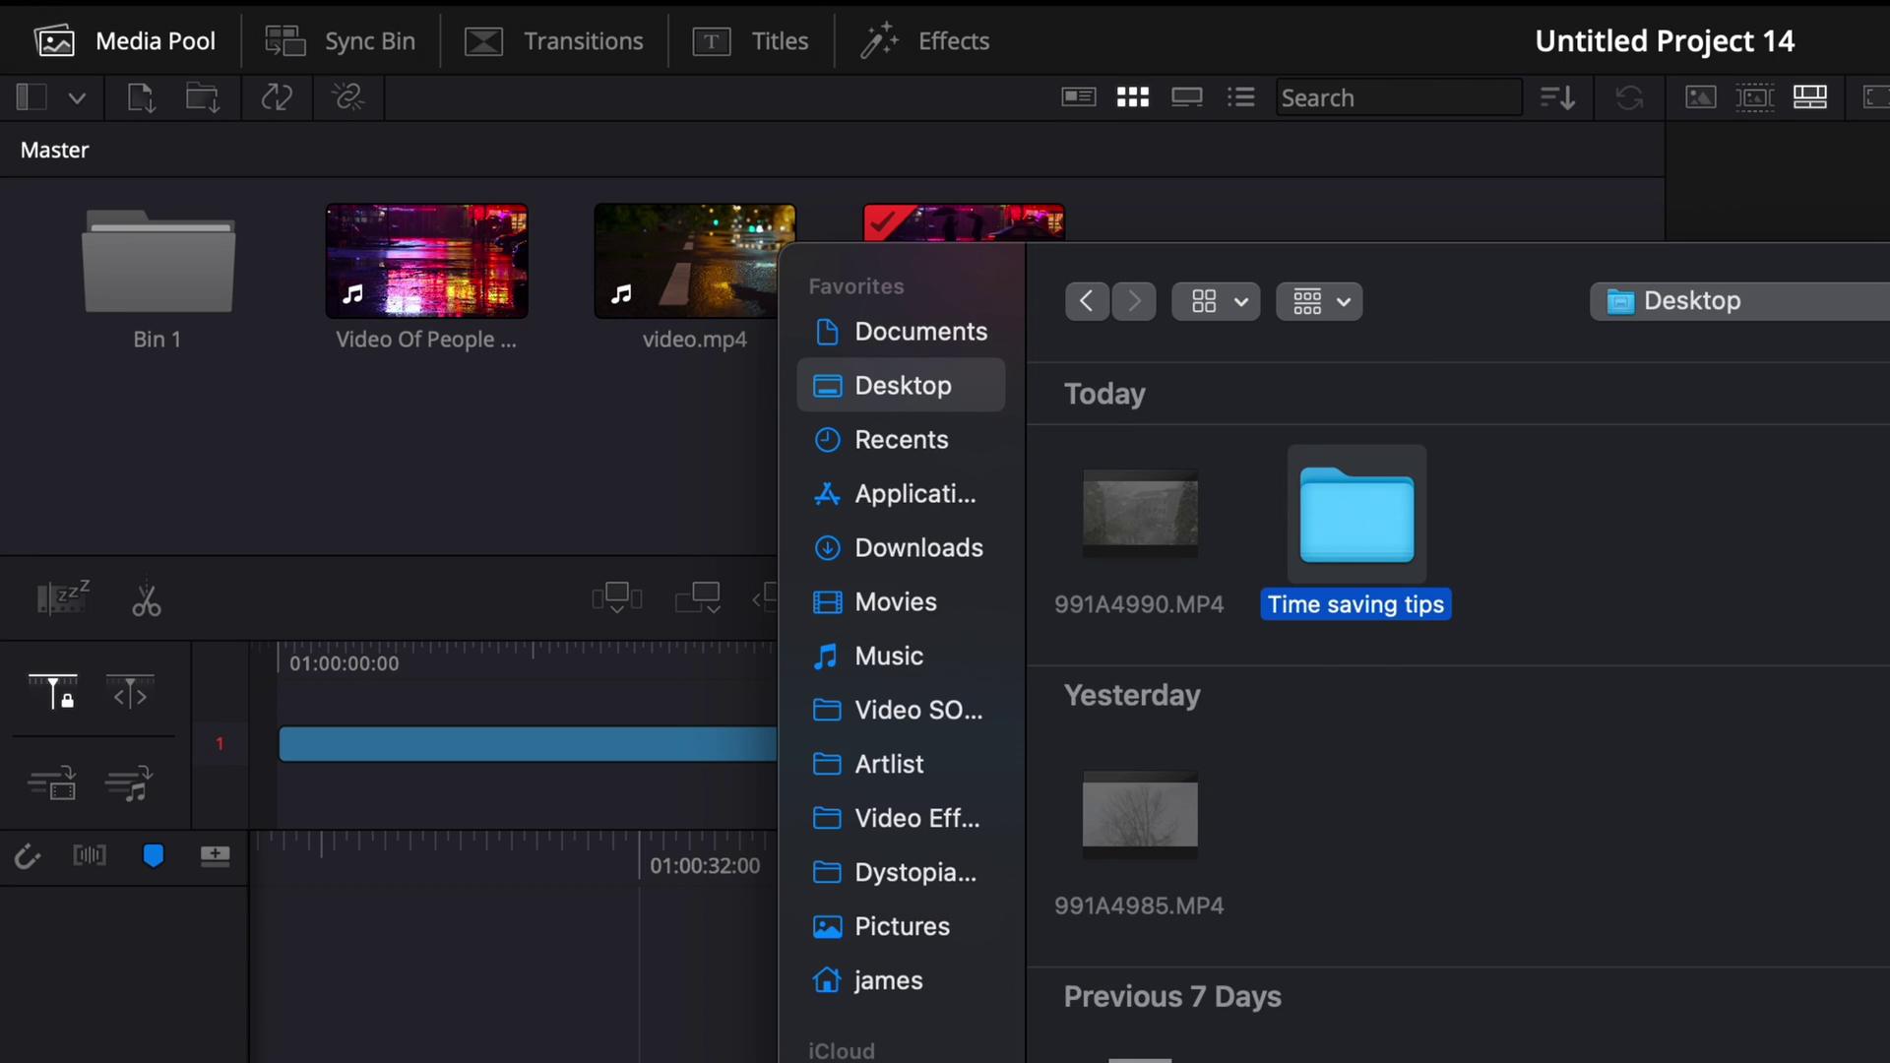
pyautogui.press('Return')
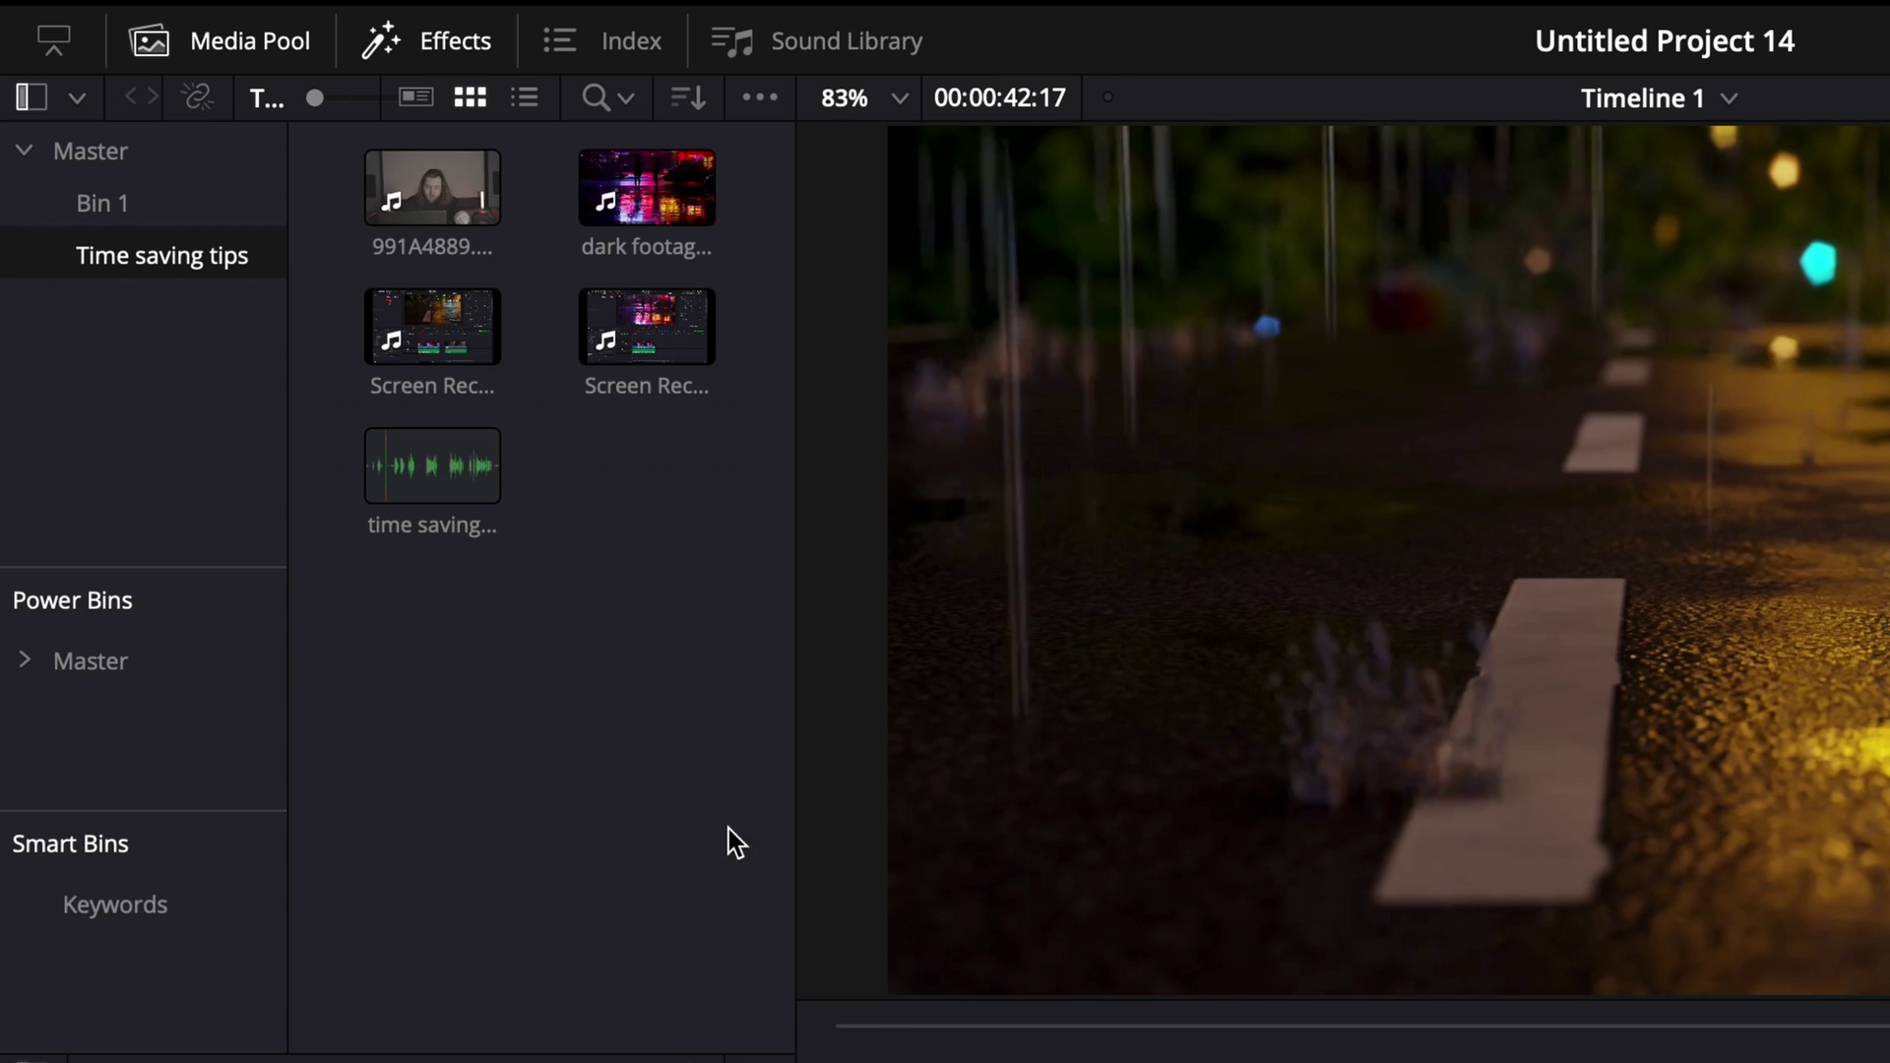
# Step: Show the Time saving tips bin's clips and slide video.mp4 left on the timeline
pyautogui.click(121, 179)
pyautogui.click(131, 151)
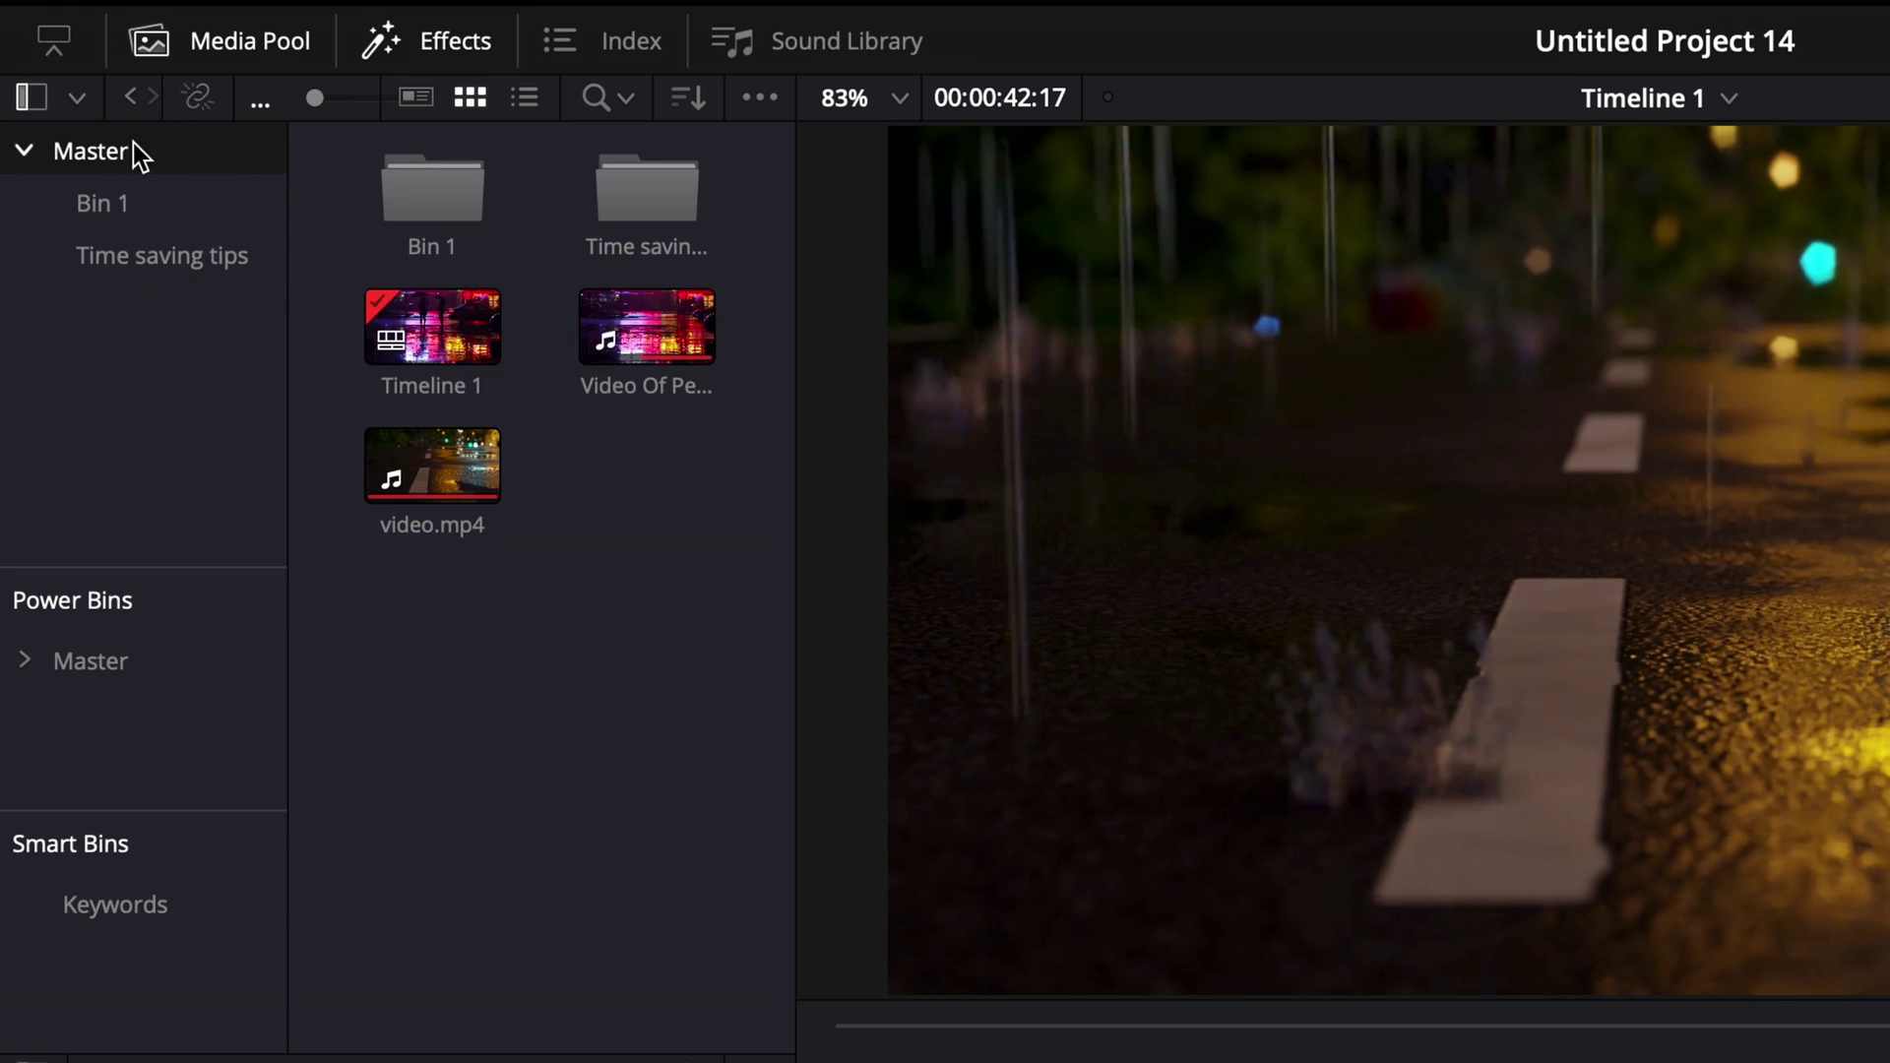
pyautogui.click(217, 262)
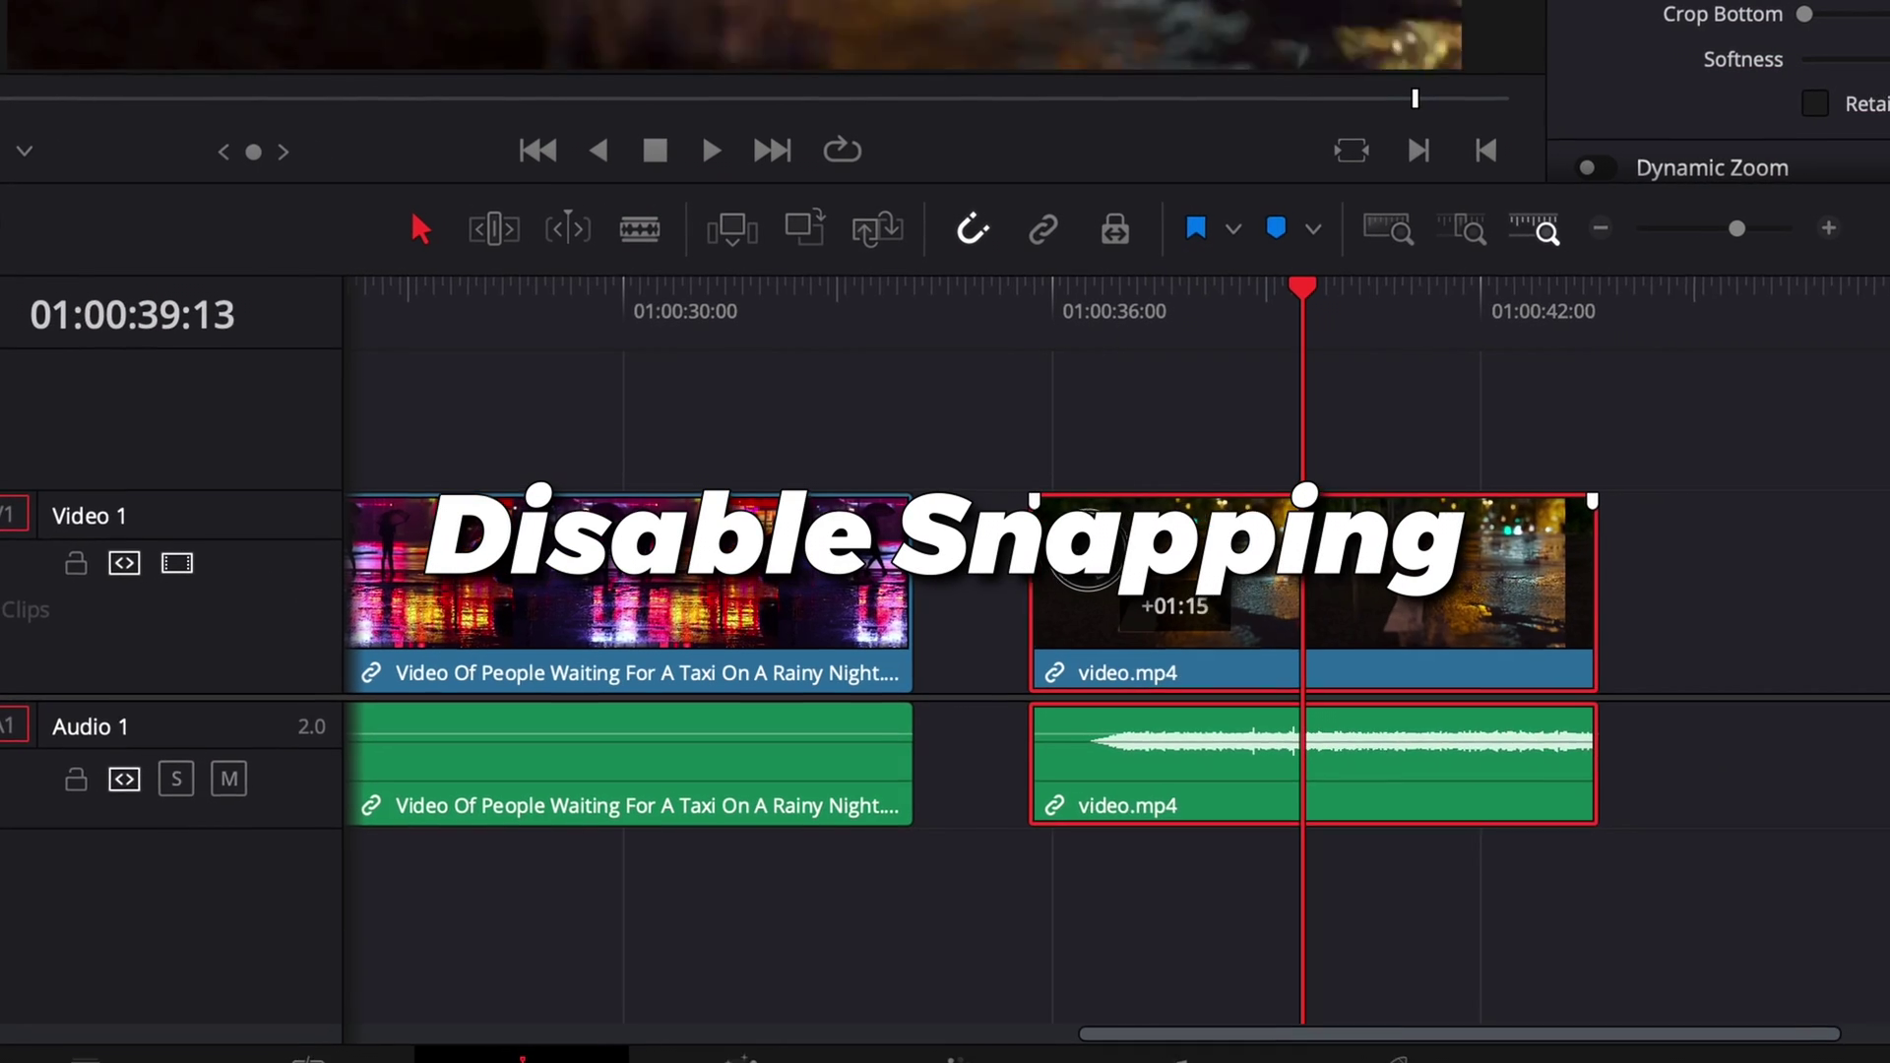
pyautogui.moveTo(1100, 576); pyautogui.dragTo(1030, 599)
# Step: Undo the move, butt video.mp4 against the first clip, then turn snapping off and nudge it left
pyautogui.hotkey('ctrl', 'z')
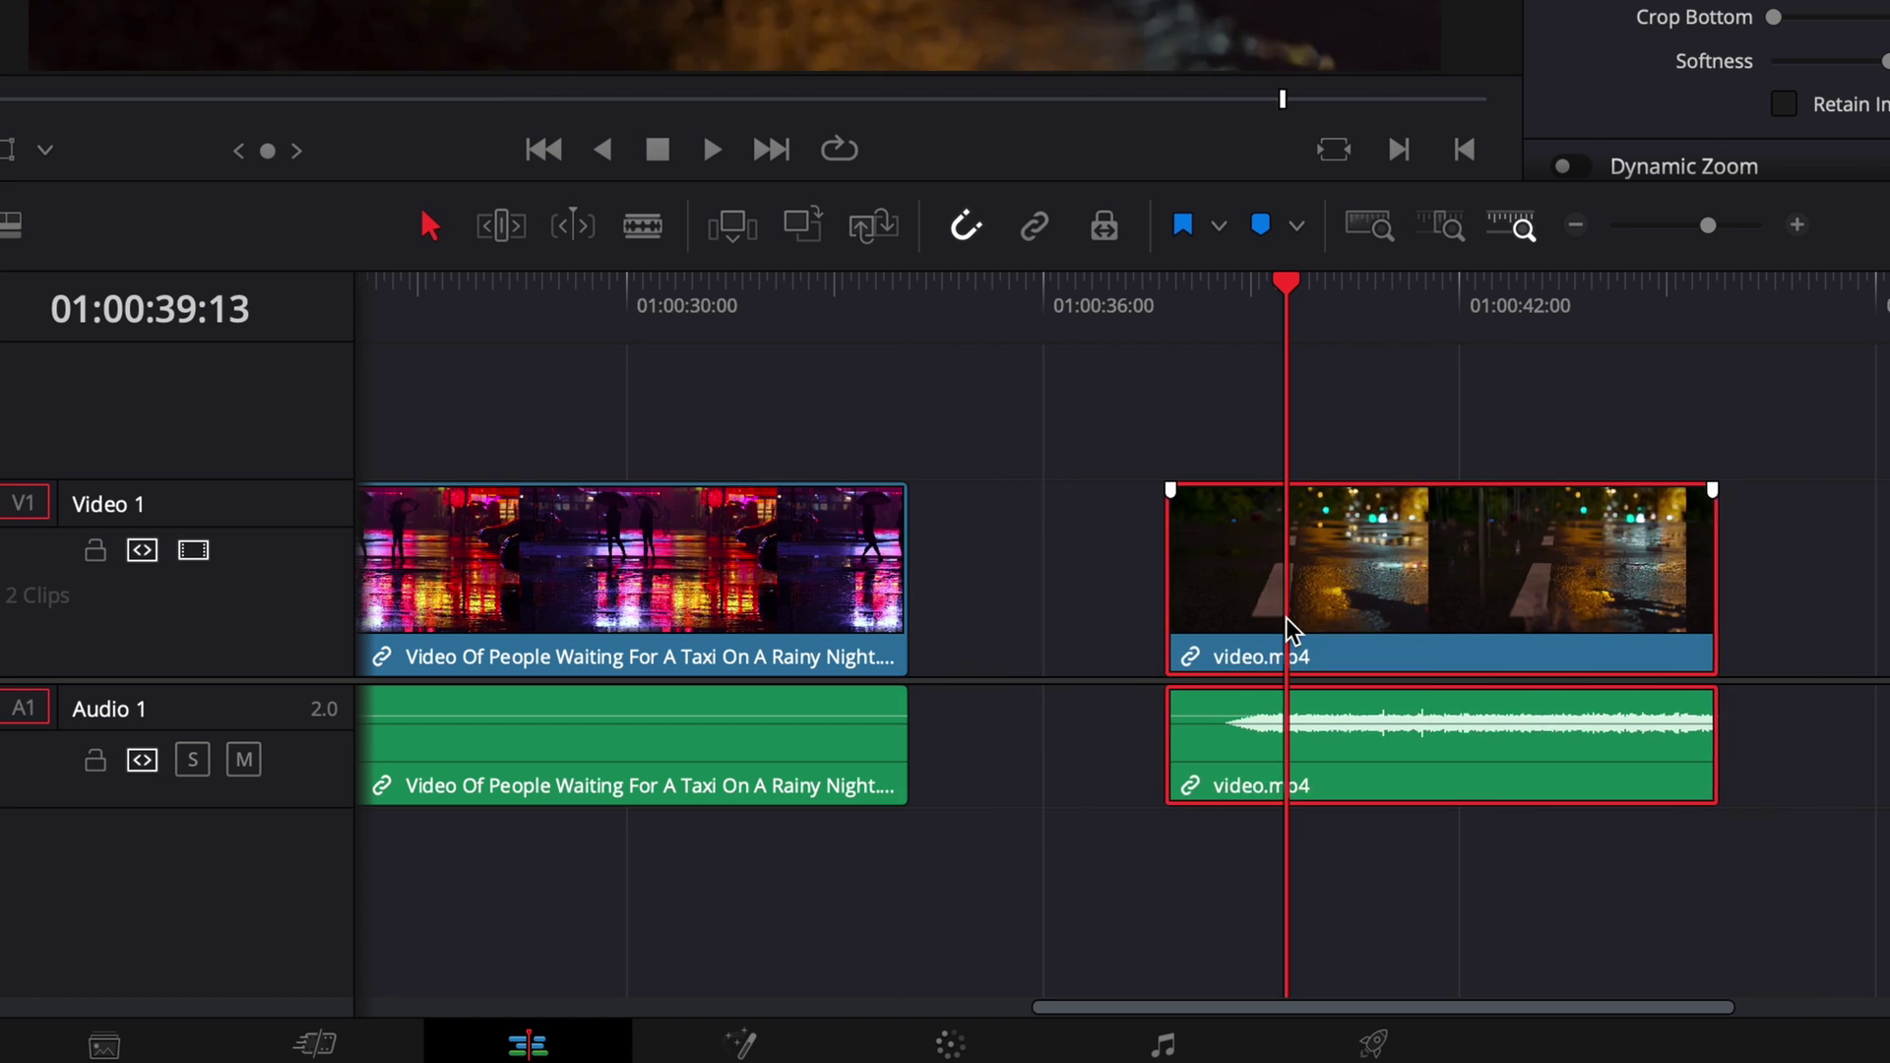
pyautogui.moveTo(1236, 640); pyautogui.dragTo(1020, 640)
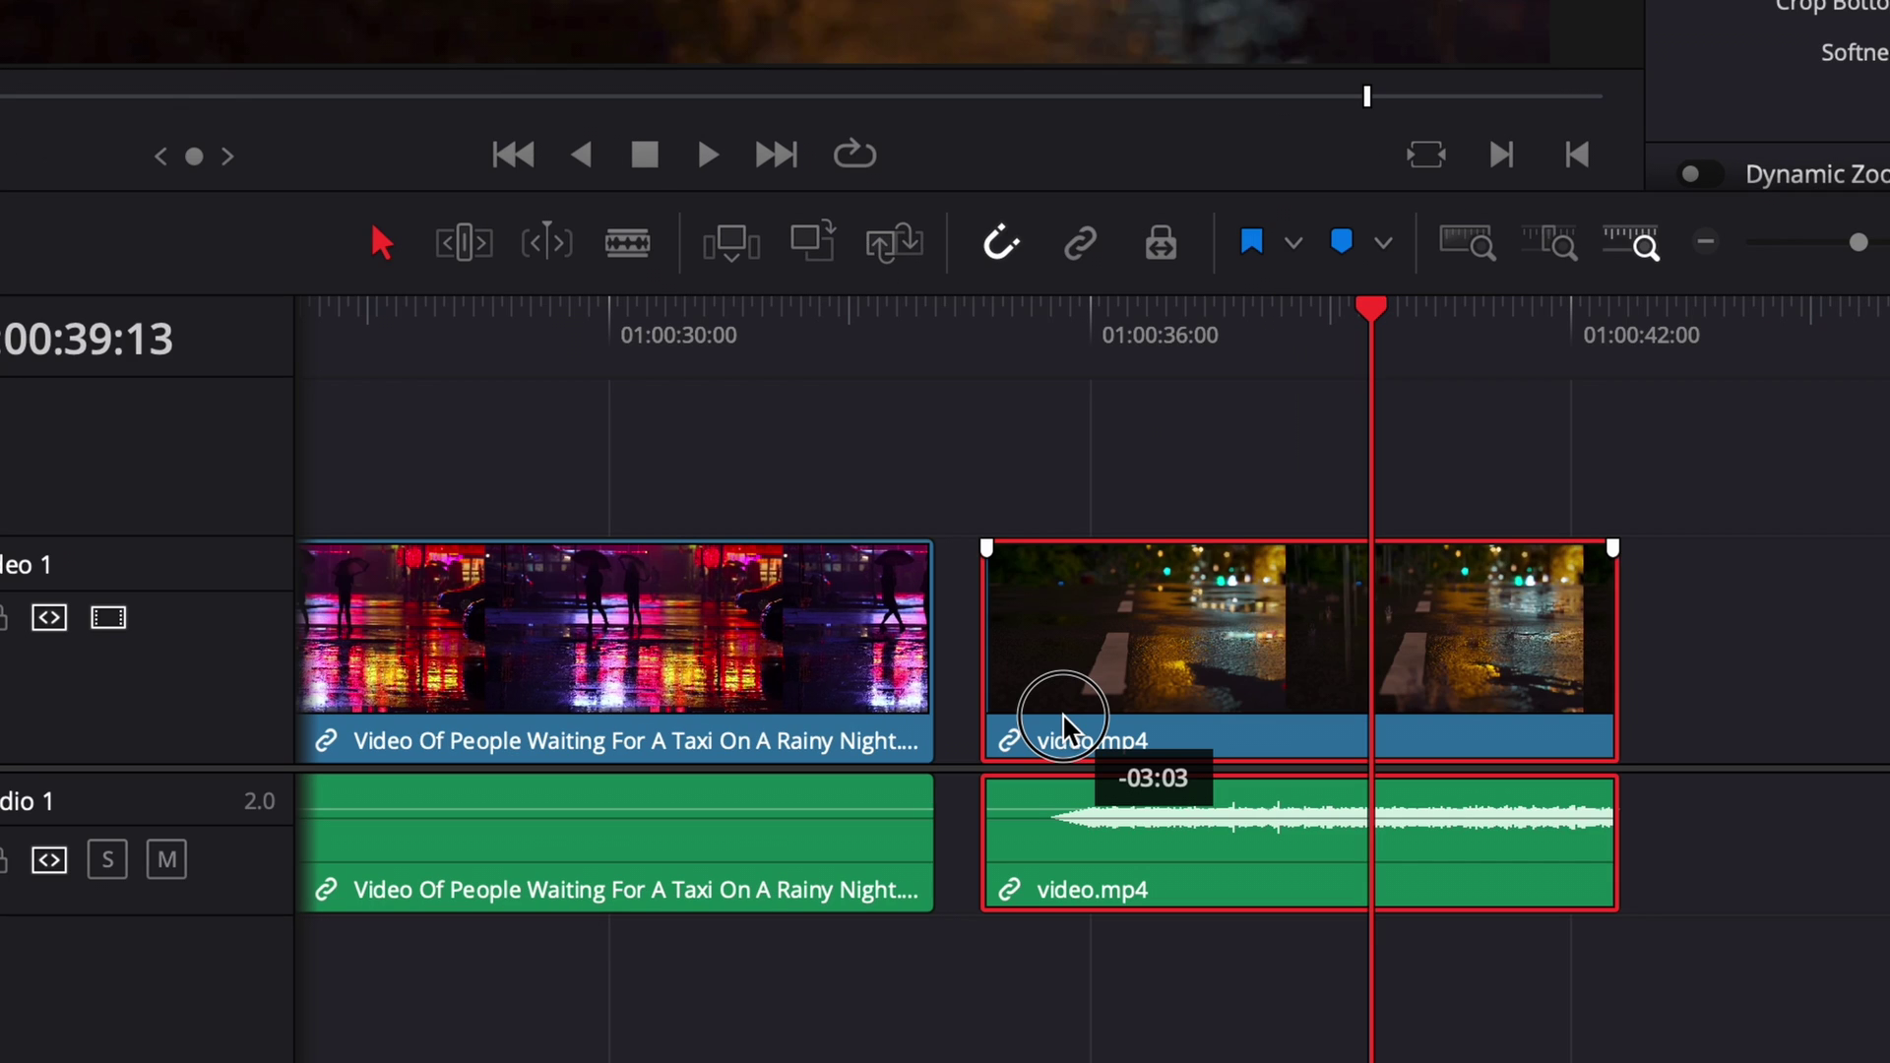
pyautogui.moveTo(1063, 729); pyautogui.dragTo(1134, 701)
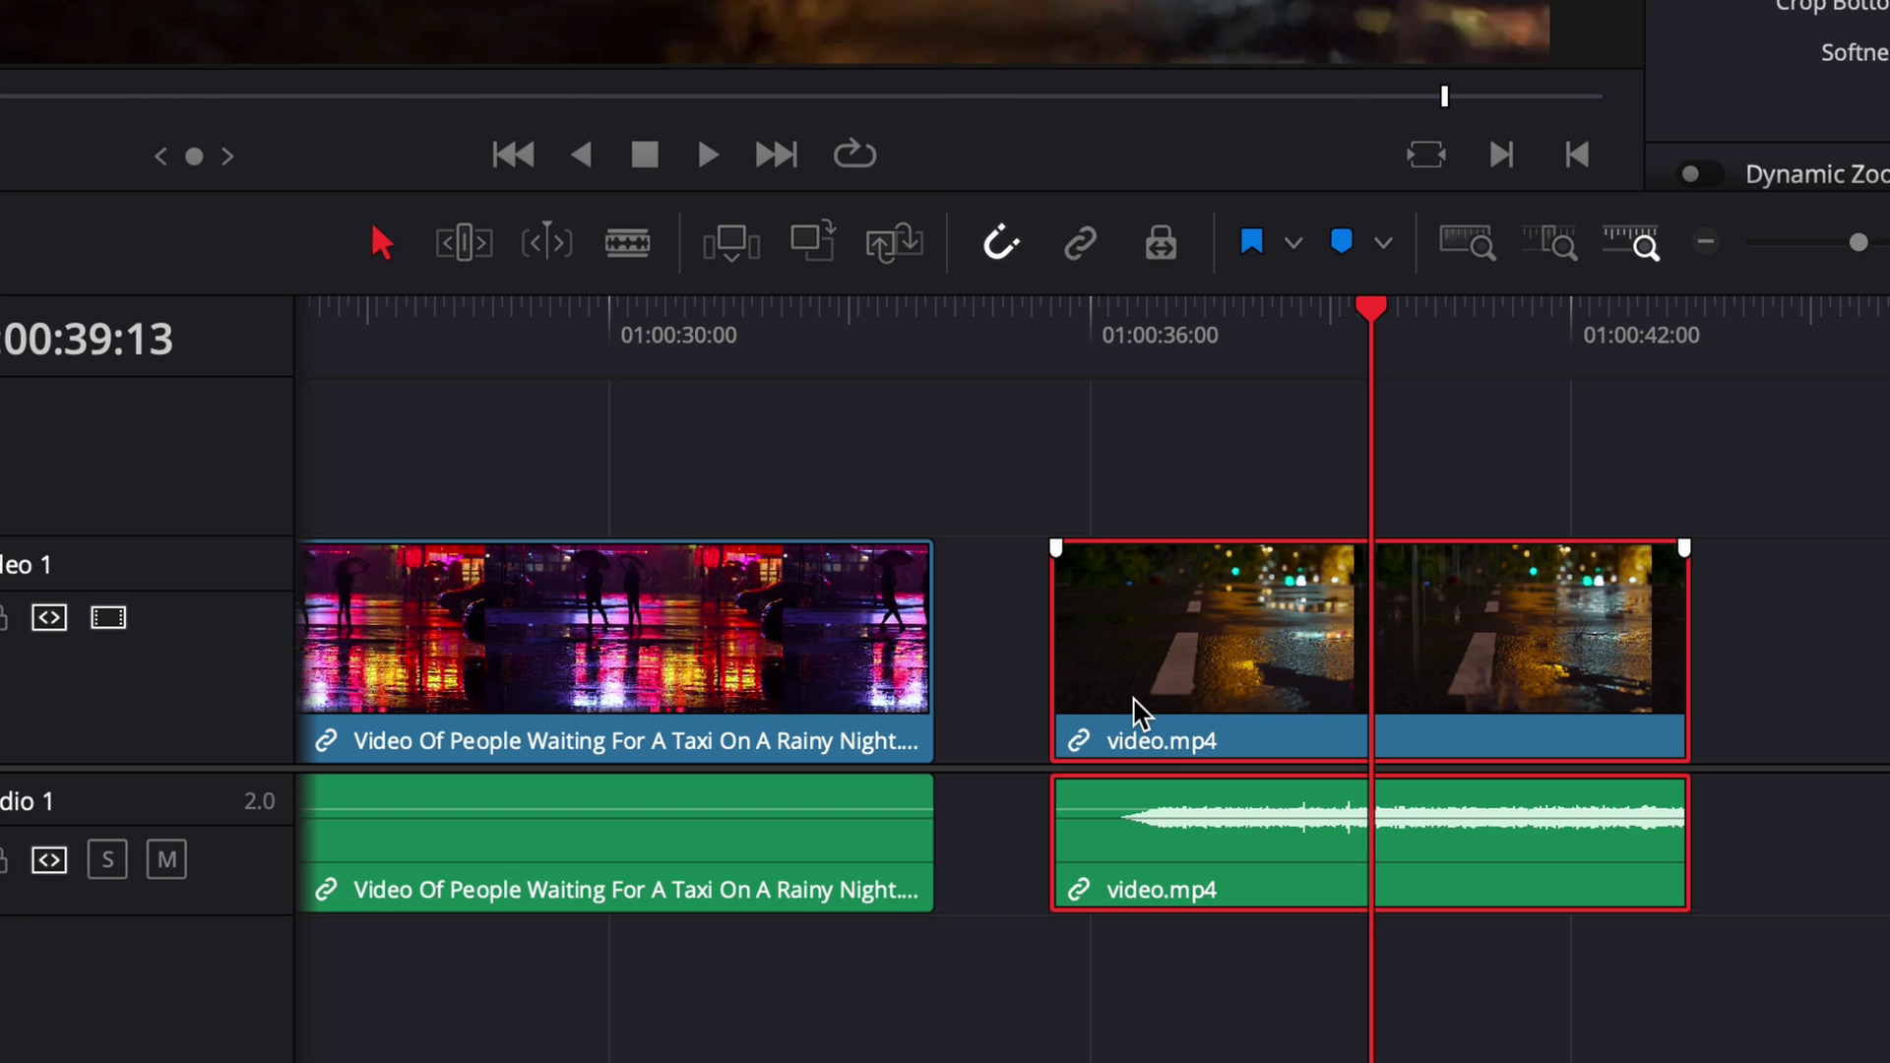
pyautogui.press('n')
pyautogui.moveTo(1242, 589); pyautogui.dragTo(1119, 653)
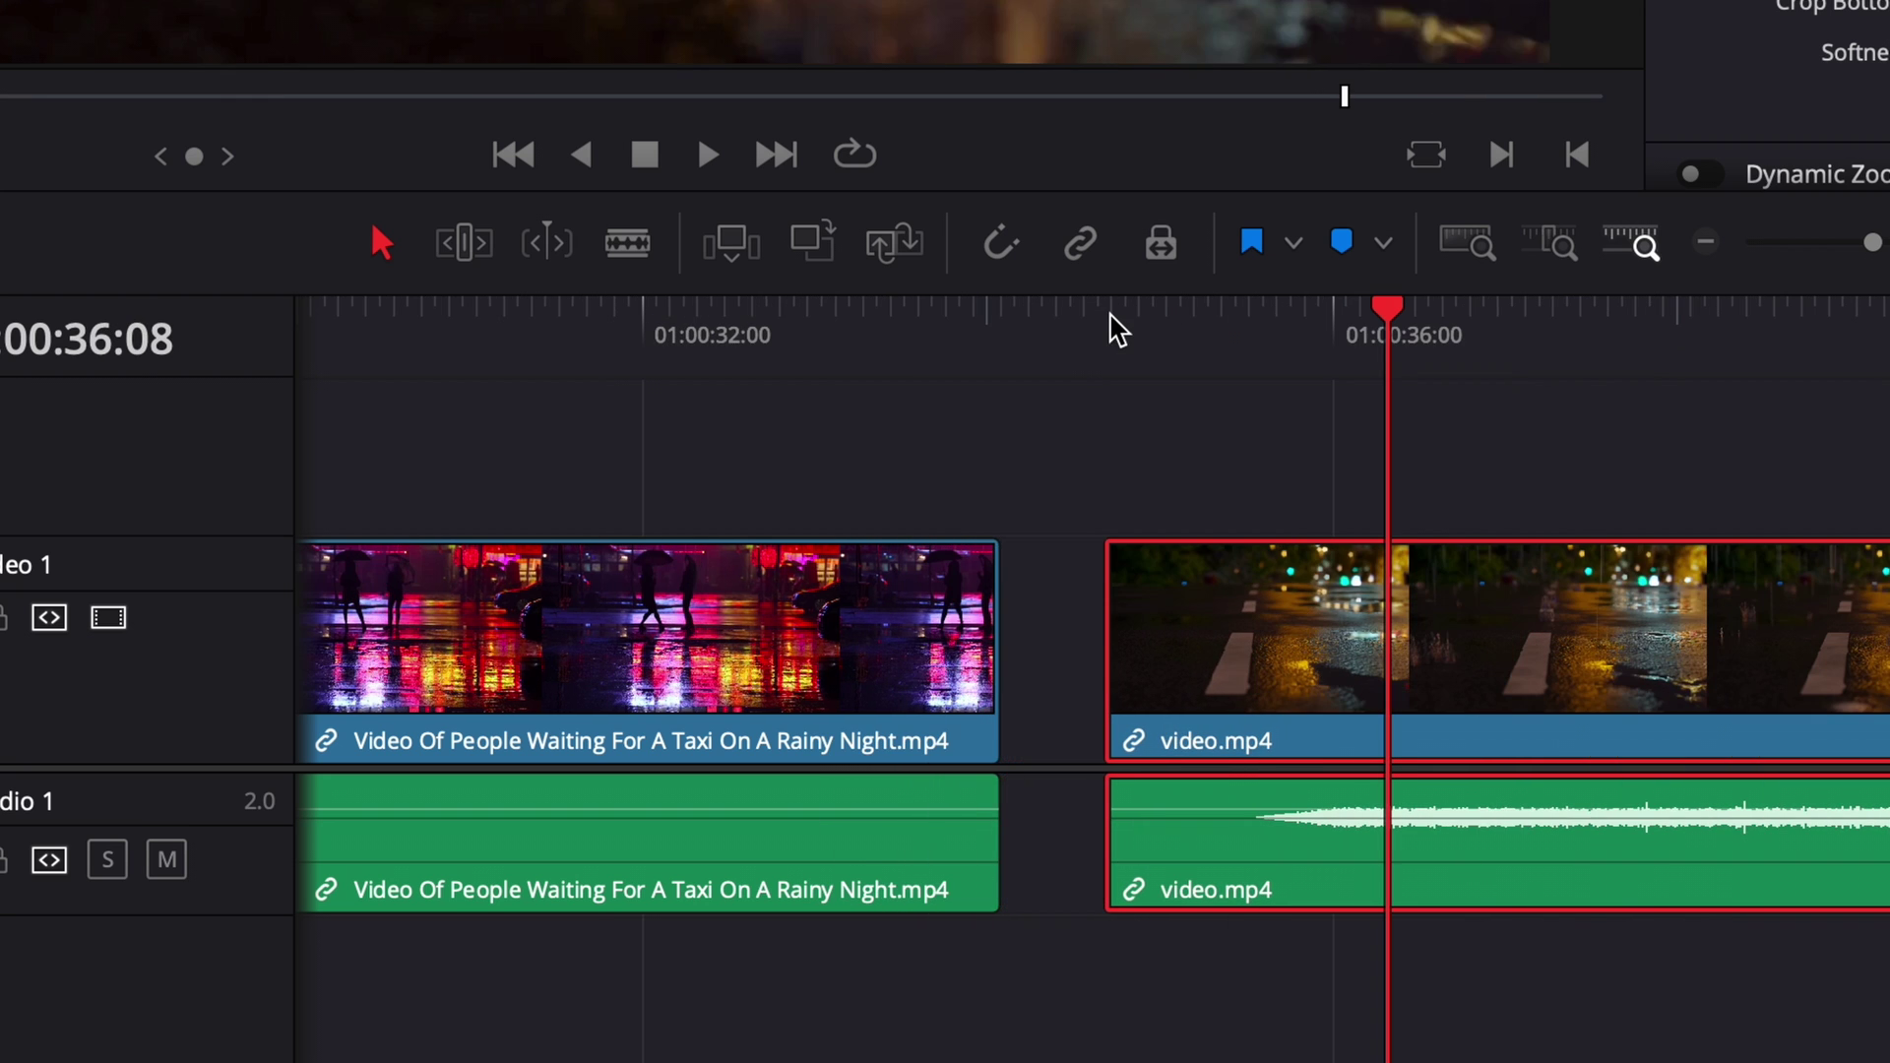
# Step: Slide video.mp4's audio later on its own, then reselect both its video and audio
pyautogui.click(1498, 882)
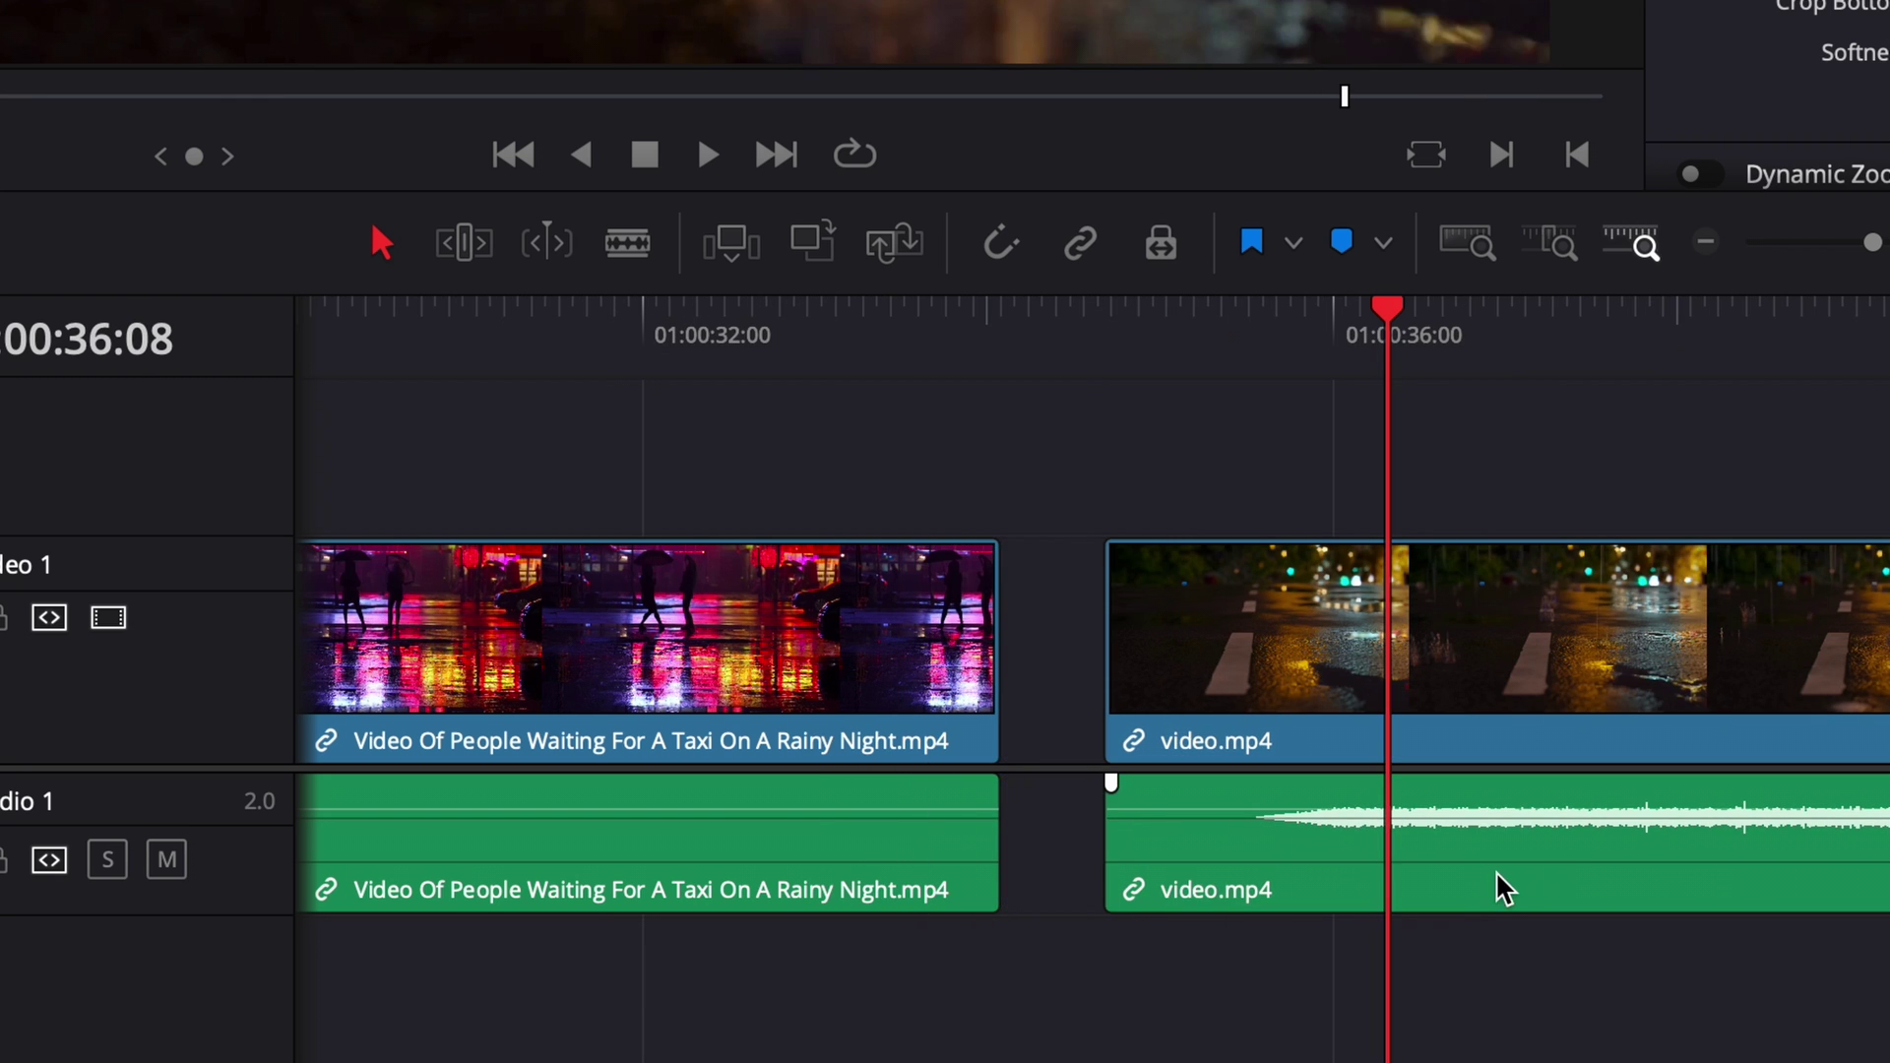
pyautogui.moveTo(1510, 886)
pyautogui.mouseDown()
pyautogui.moveTo(1571, 896)
pyautogui.moveTo(1484, 899)
pyautogui.moveTo(1499, 892)
pyautogui.mouseUp()
pyautogui.moveTo(1549, 467); pyautogui.dragTo(1713, 882)
# Step: Toggle snapping on and off while testing clip moves, leaving timeline snapping off
pyautogui.press('n')
pyautogui.press('n')
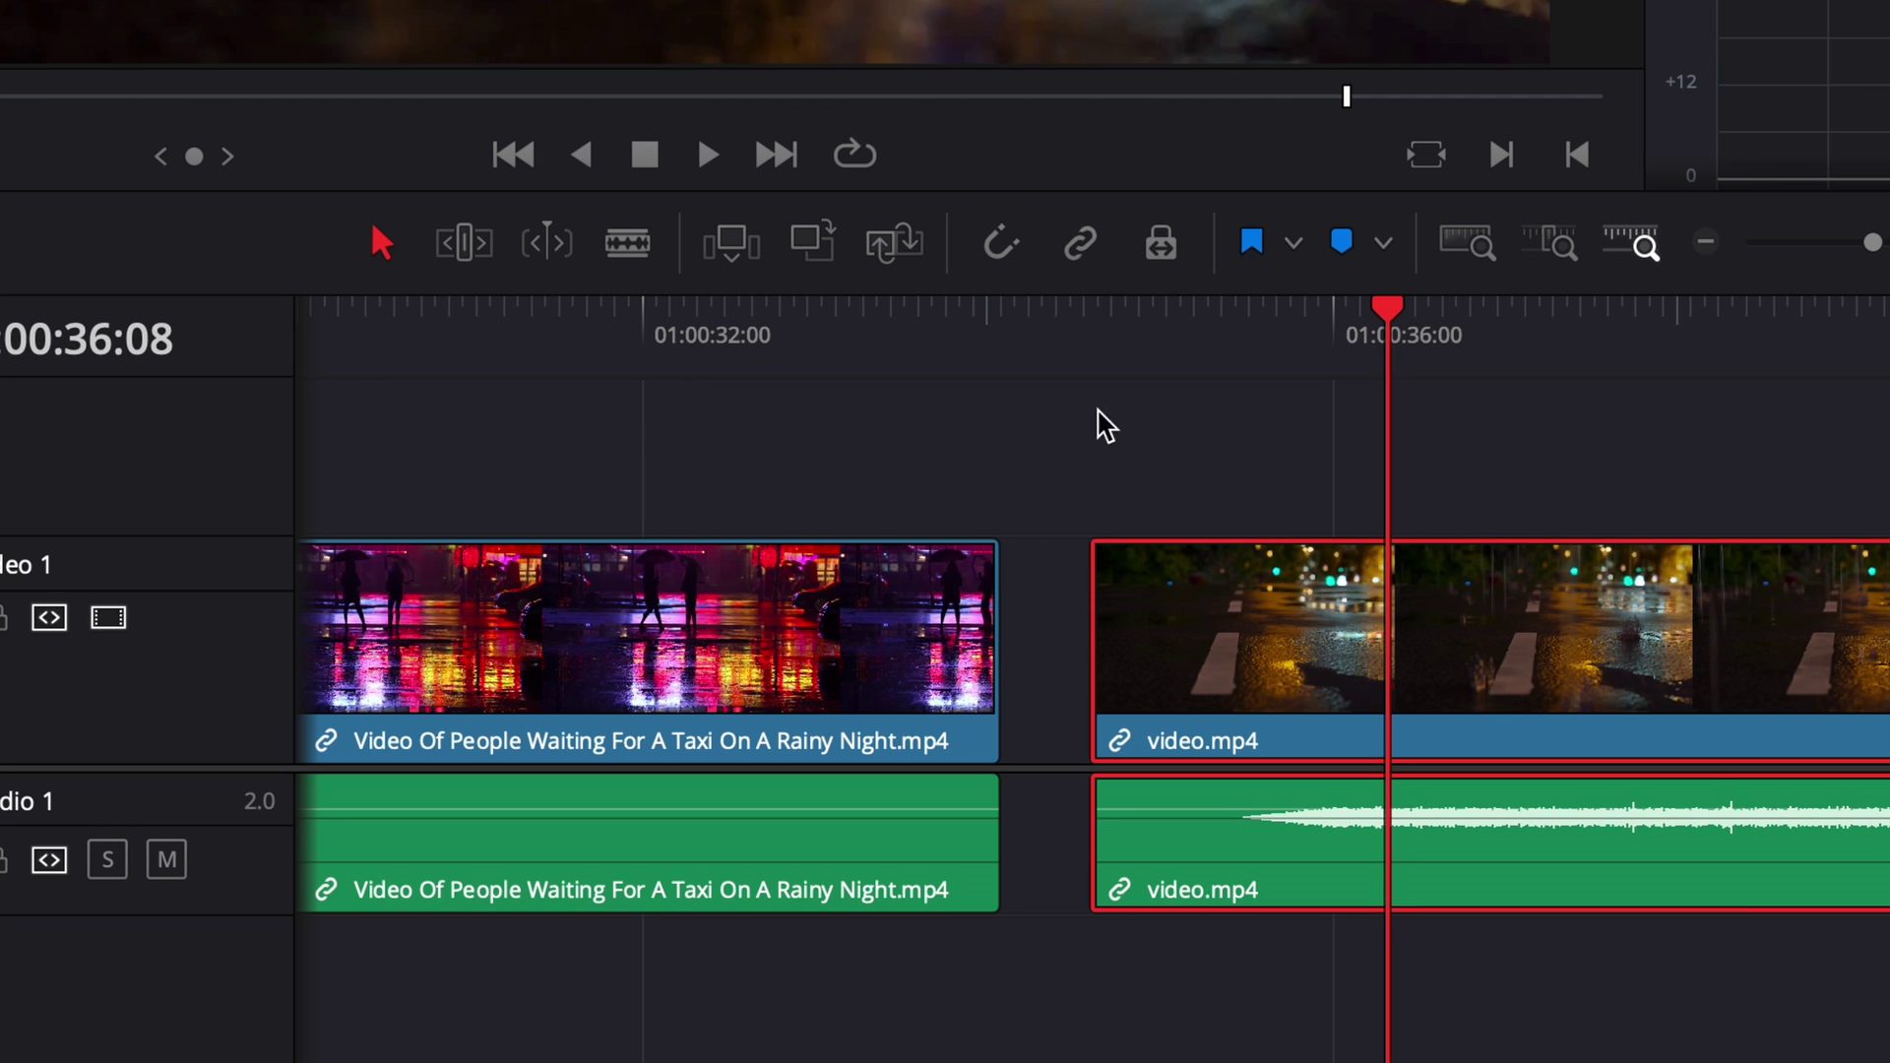
pyautogui.moveTo(1279, 641)
pyautogui.mouseDown()
pyautogui.moveTo(1169, 653)
pyautogui.moveTo(1290, 641)
pyautogui.mouseUp()
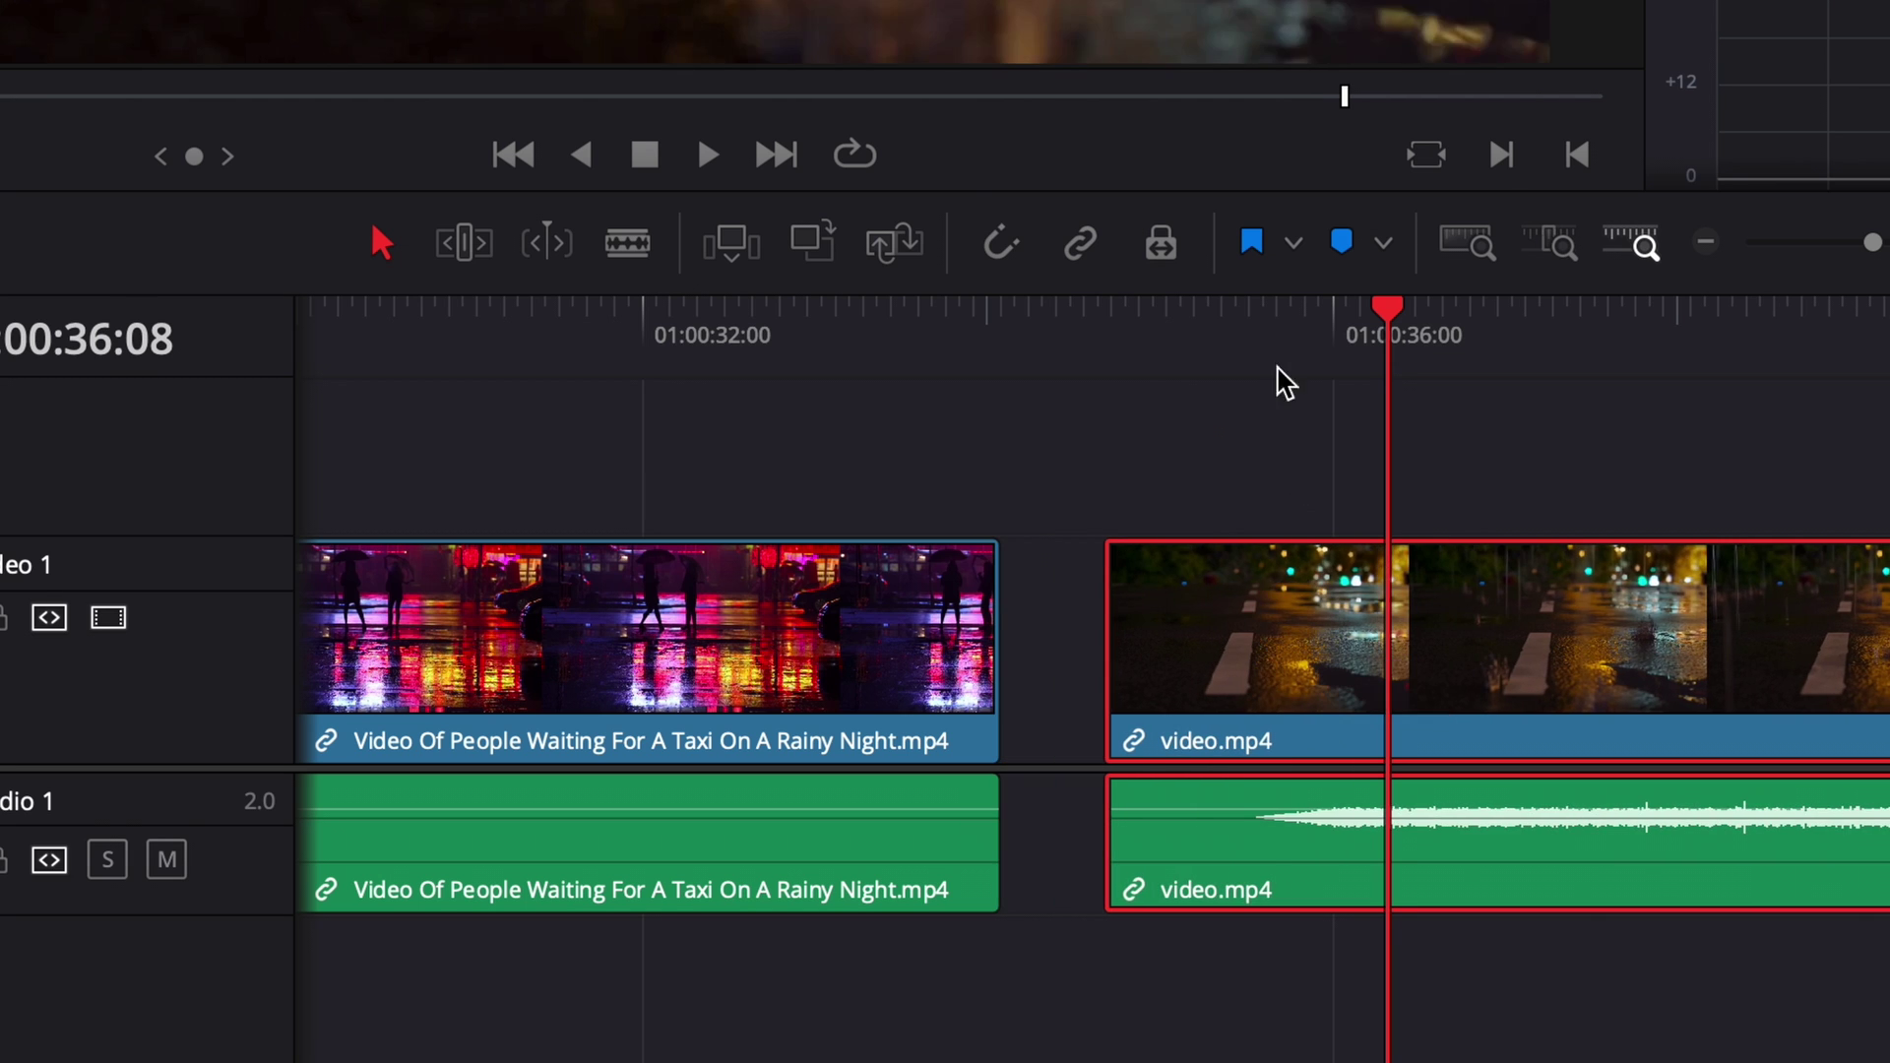
pyautogui.click(1270, 372)
pyautogui.press('n')
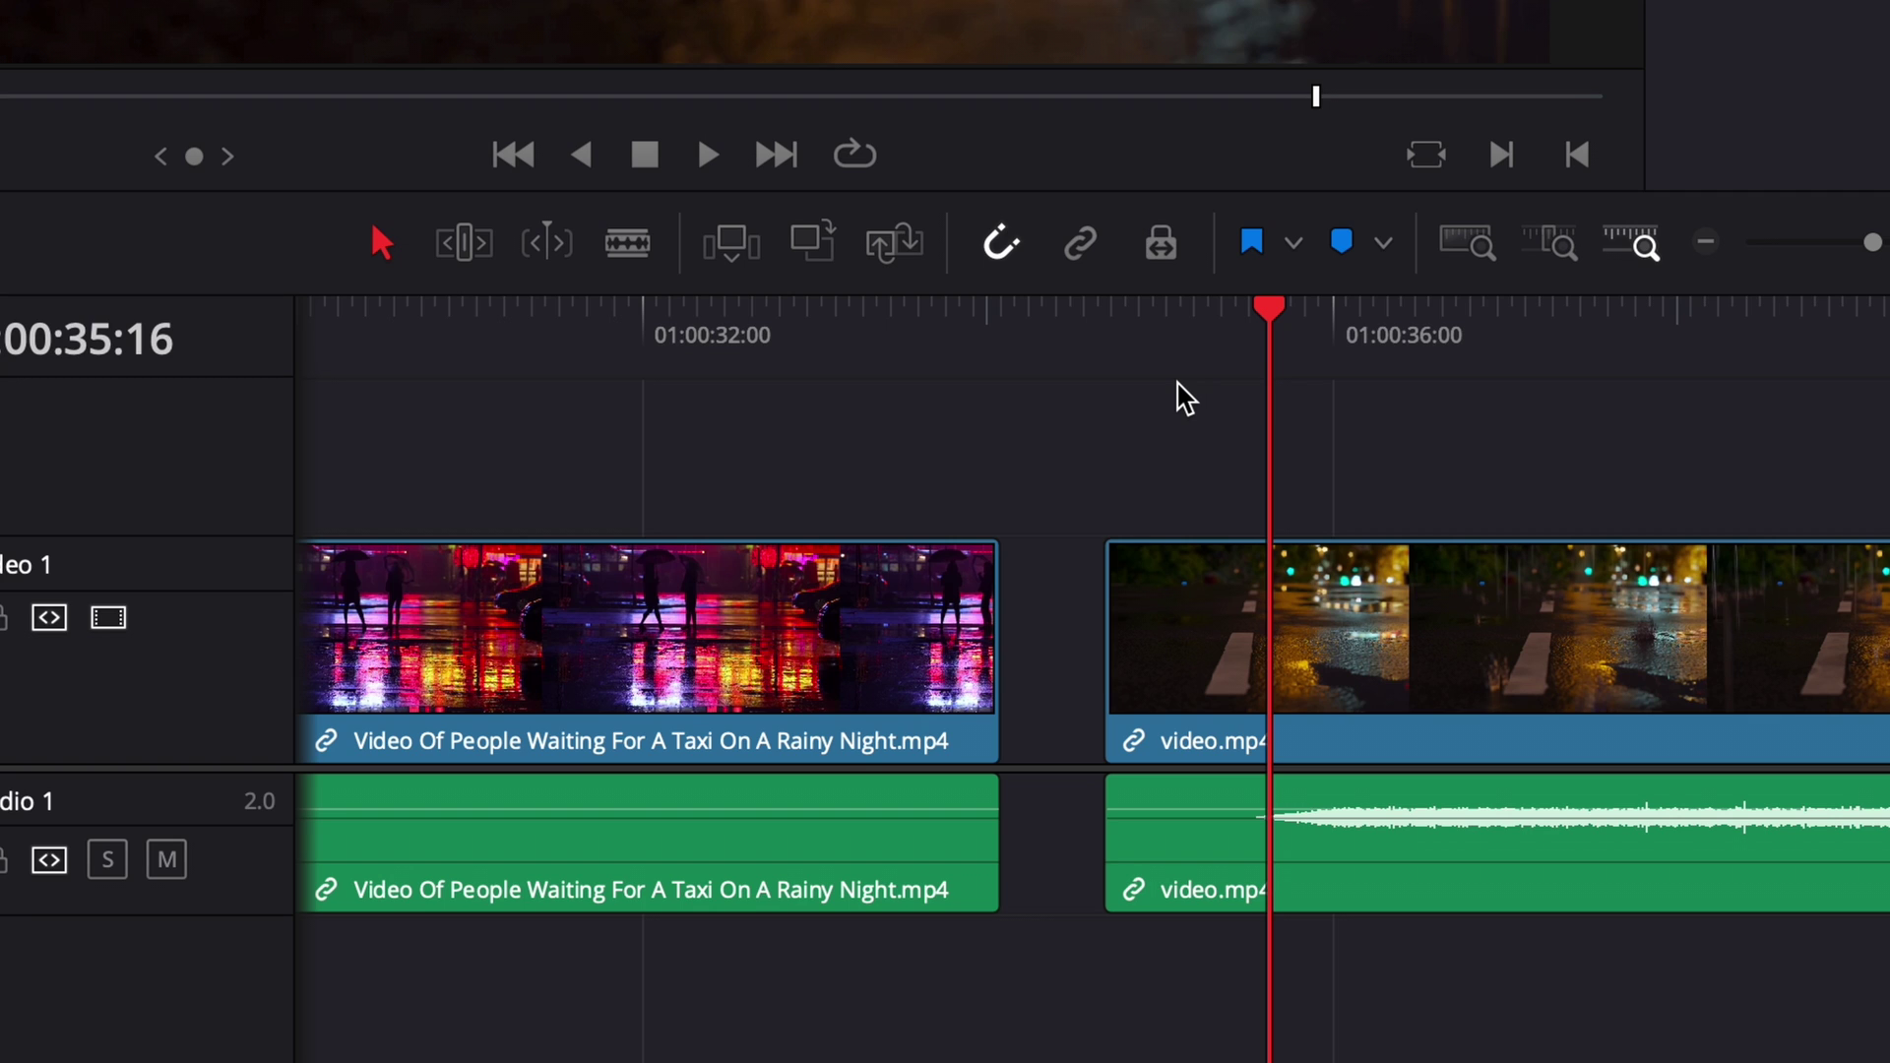
pyautogui.press('n')
pyautogui.press('n')
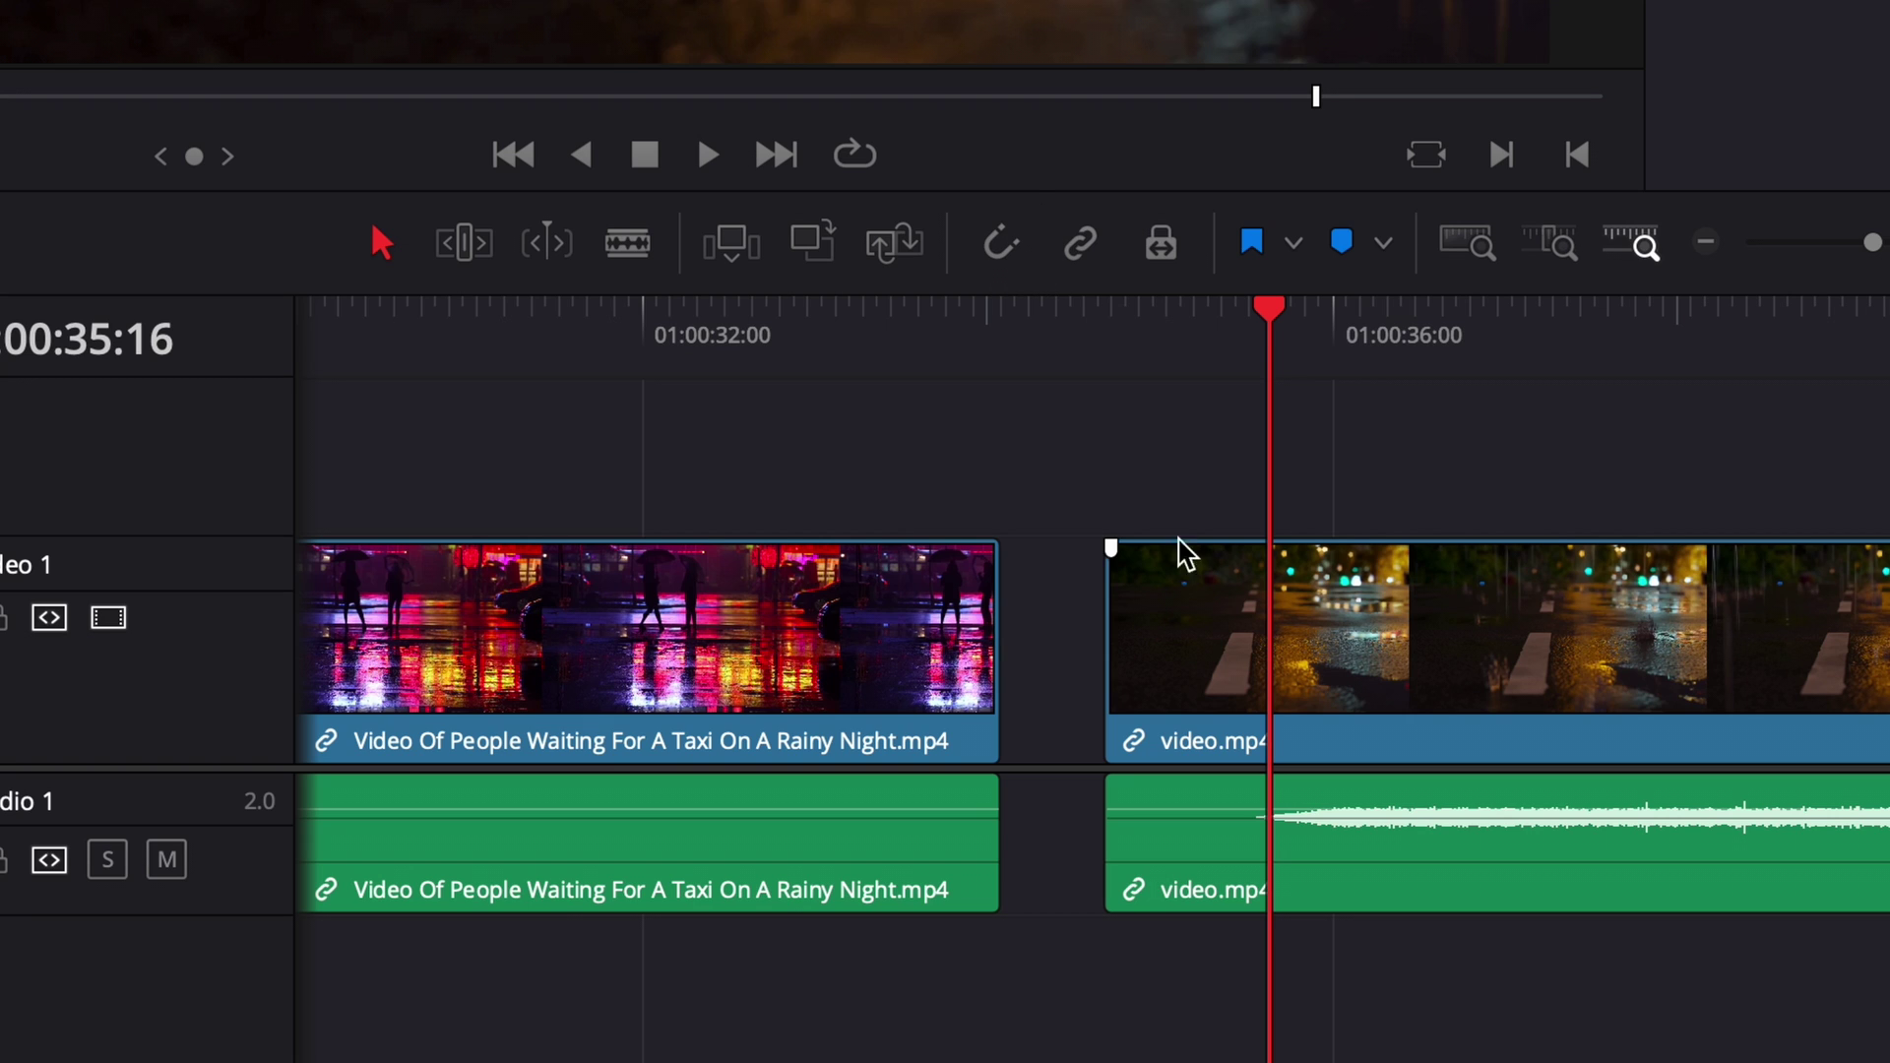
pyautogui.click(999, 248)
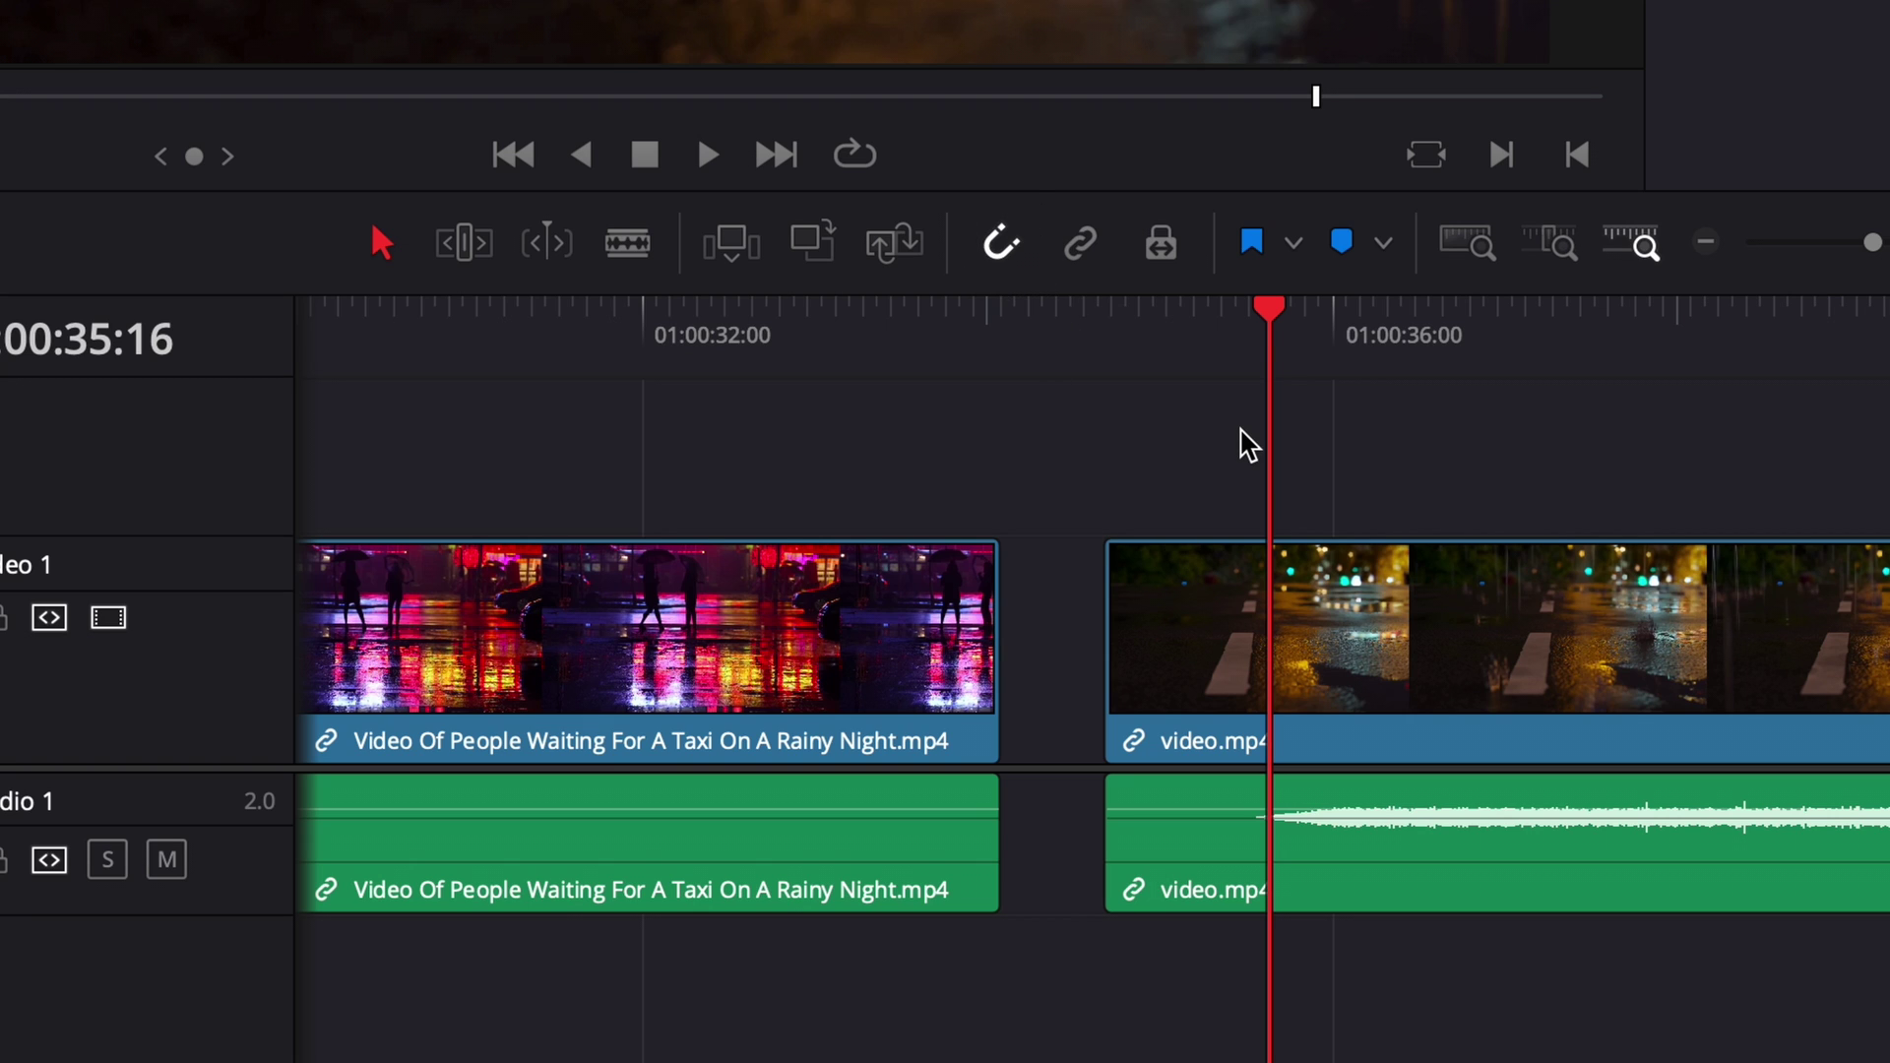
pyautogui.press('n')
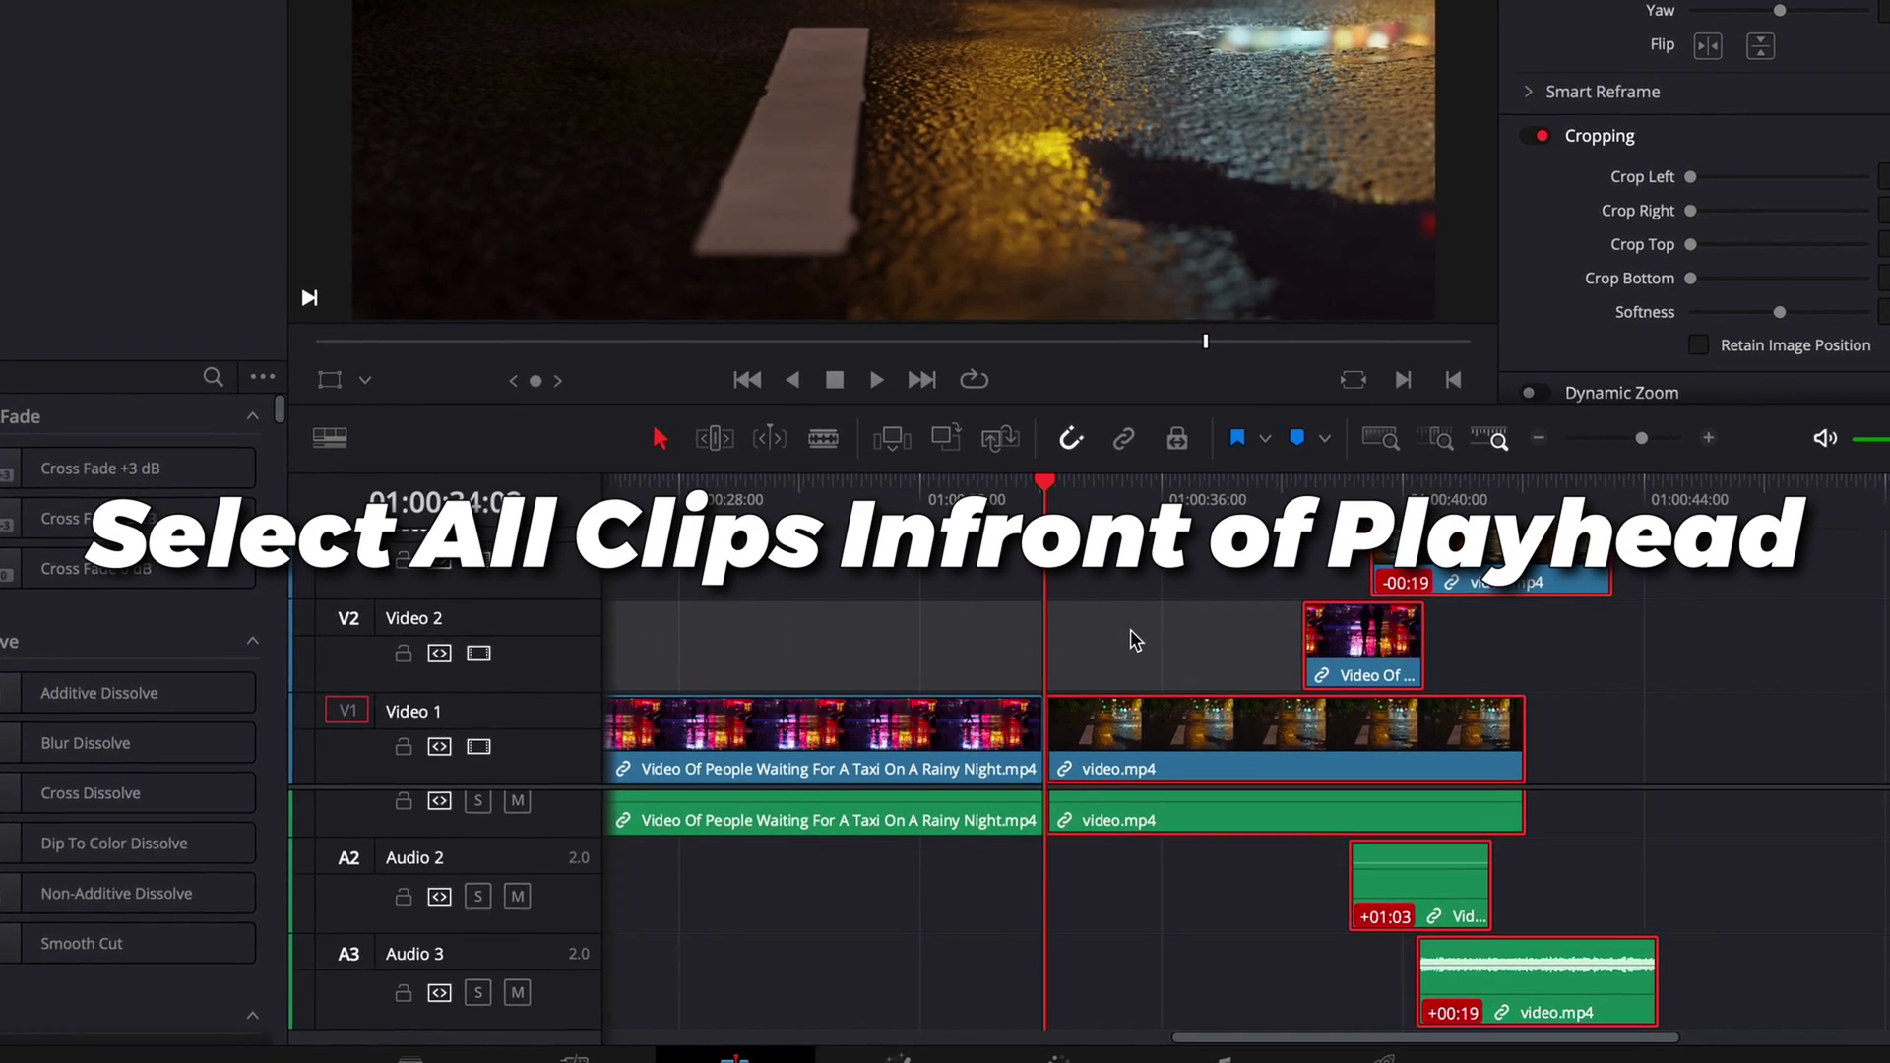
# Step: Marquee-select the six clips after the playhead and drag them later on the timeline
pyautogui.moveTo(1110, 741); pyautogui.dragTo(1378, 756)
pyautogui.moveTo(1052, 680); pyautogui.dragTo(1555, 1042)
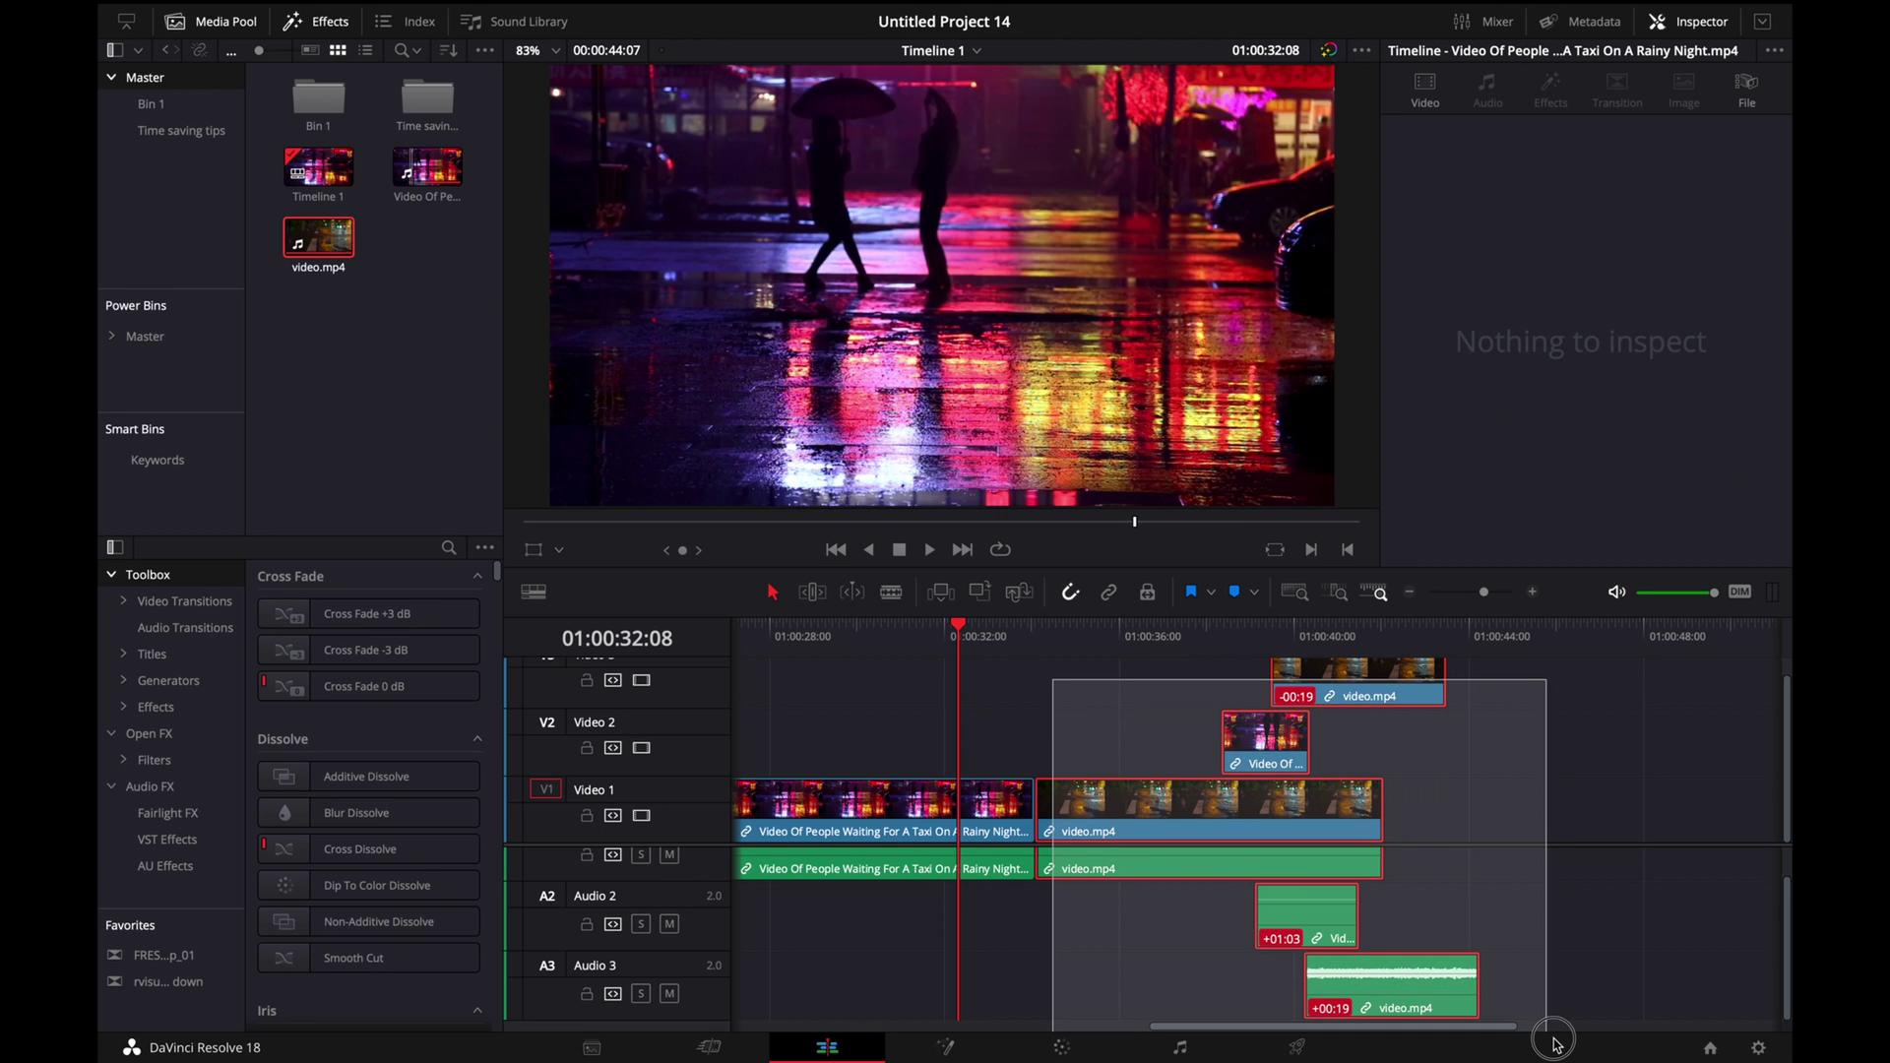
pyautogui.moveTo(1088, 832); pyautogui.dragTo(1211, 831)
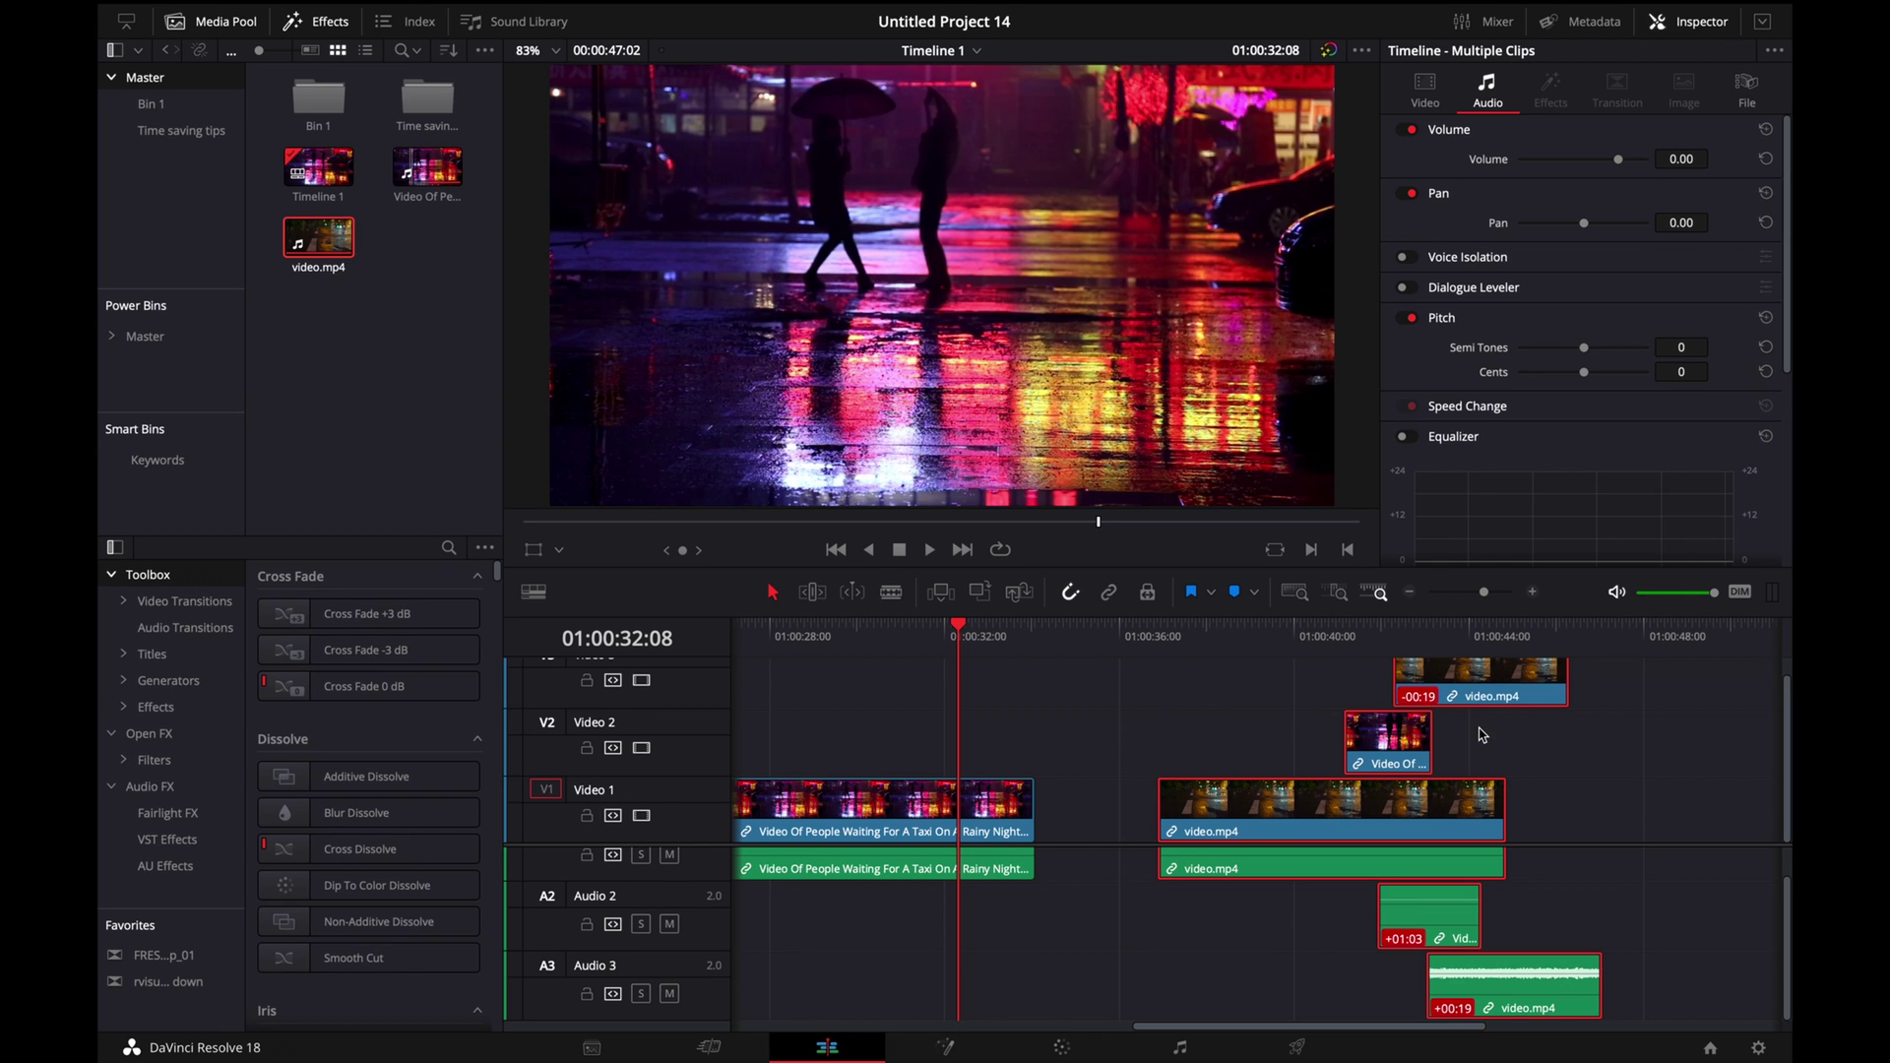
# Step: Park the playhead at 01:00:34:02, the cut between the taxi clip and video.mp4
pyautogui.hscroll(10, 1483, 736)
pyautogui.hscroll(-4, 1477, 734)
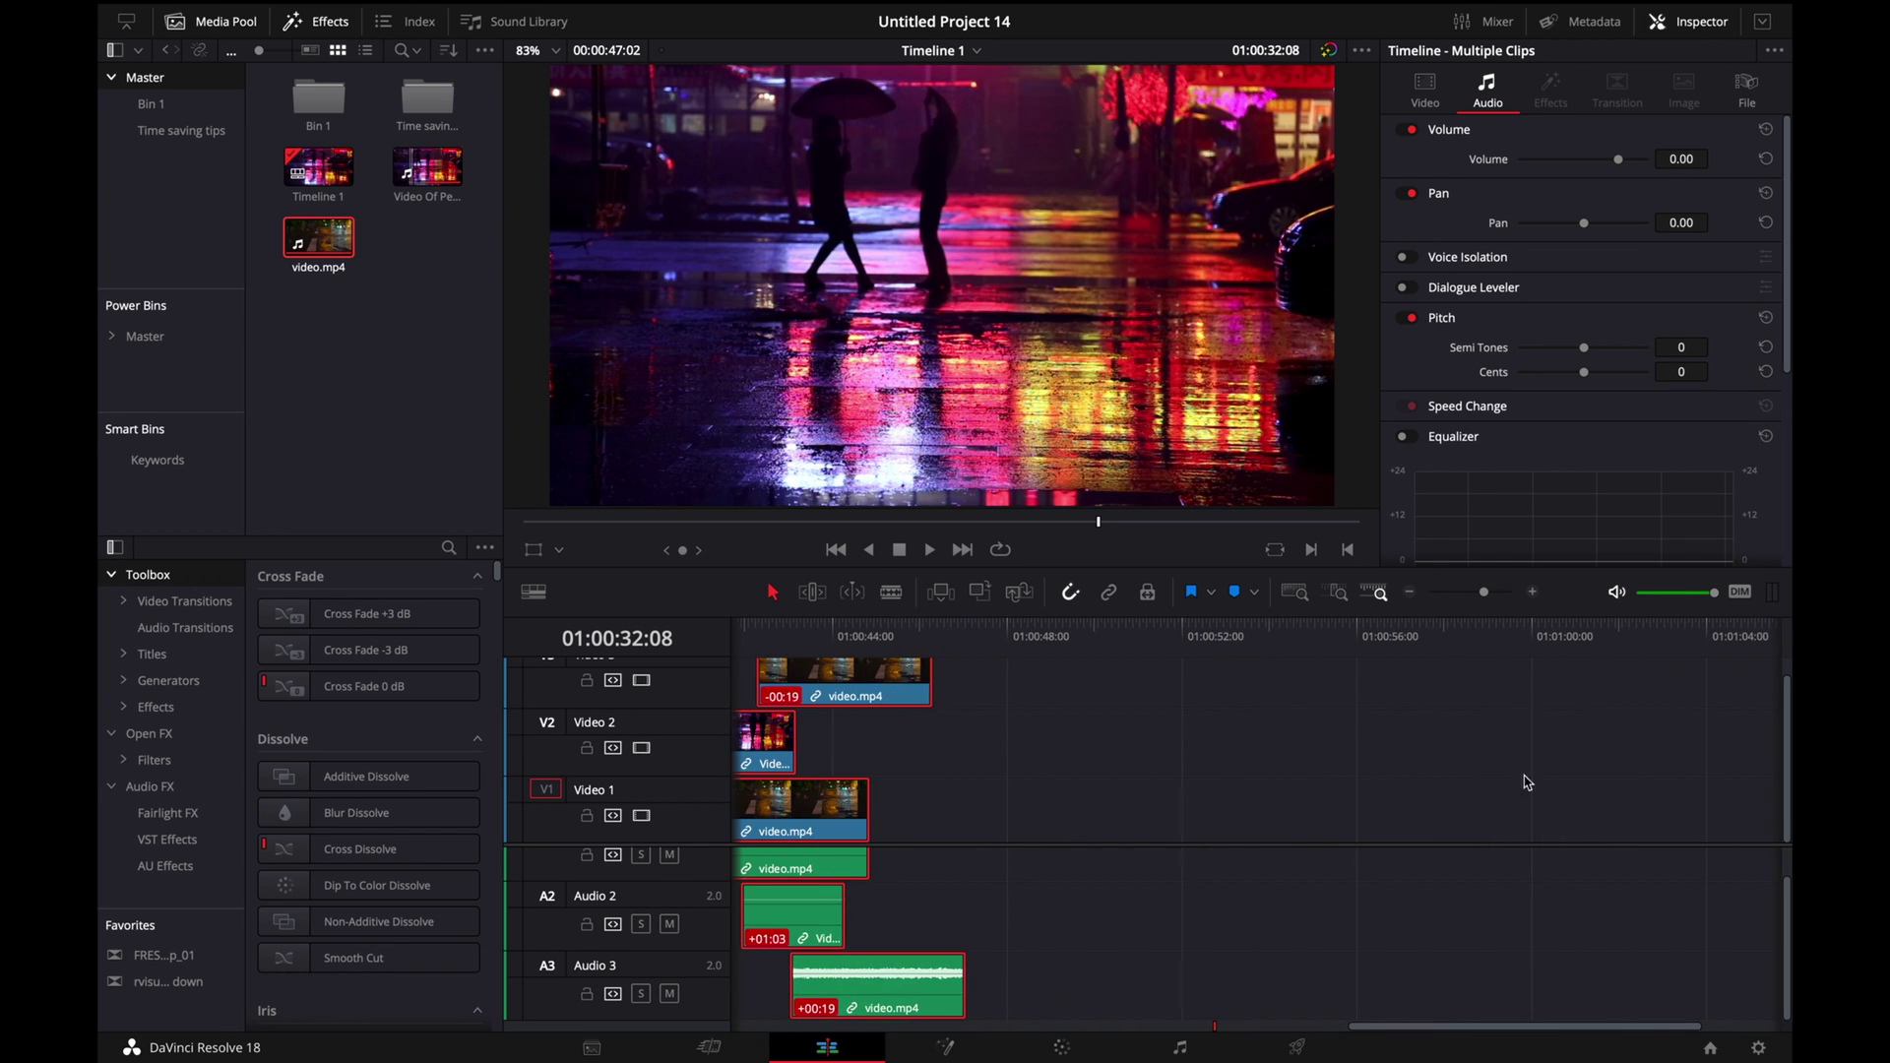
pyautogui.hscroll(-8, 1214, 778)
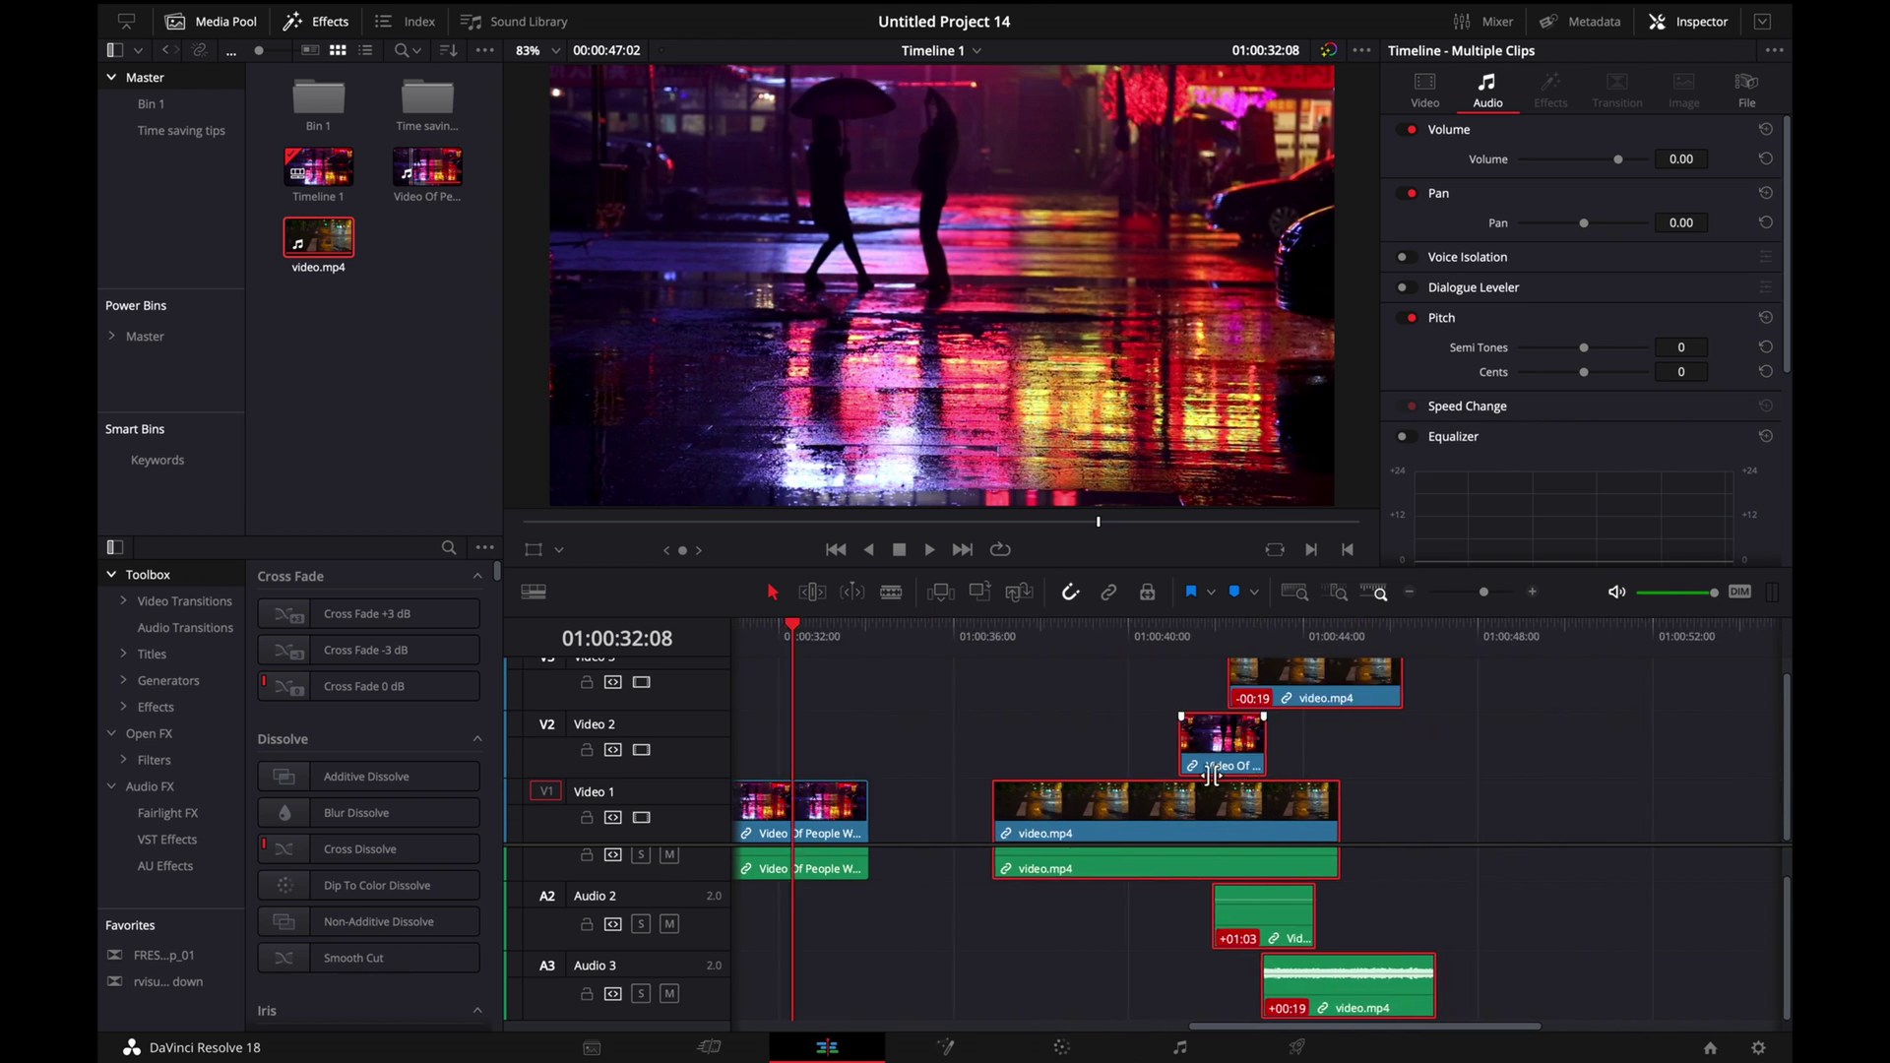
pyautogui.hscroll(-3, 1211, 778)
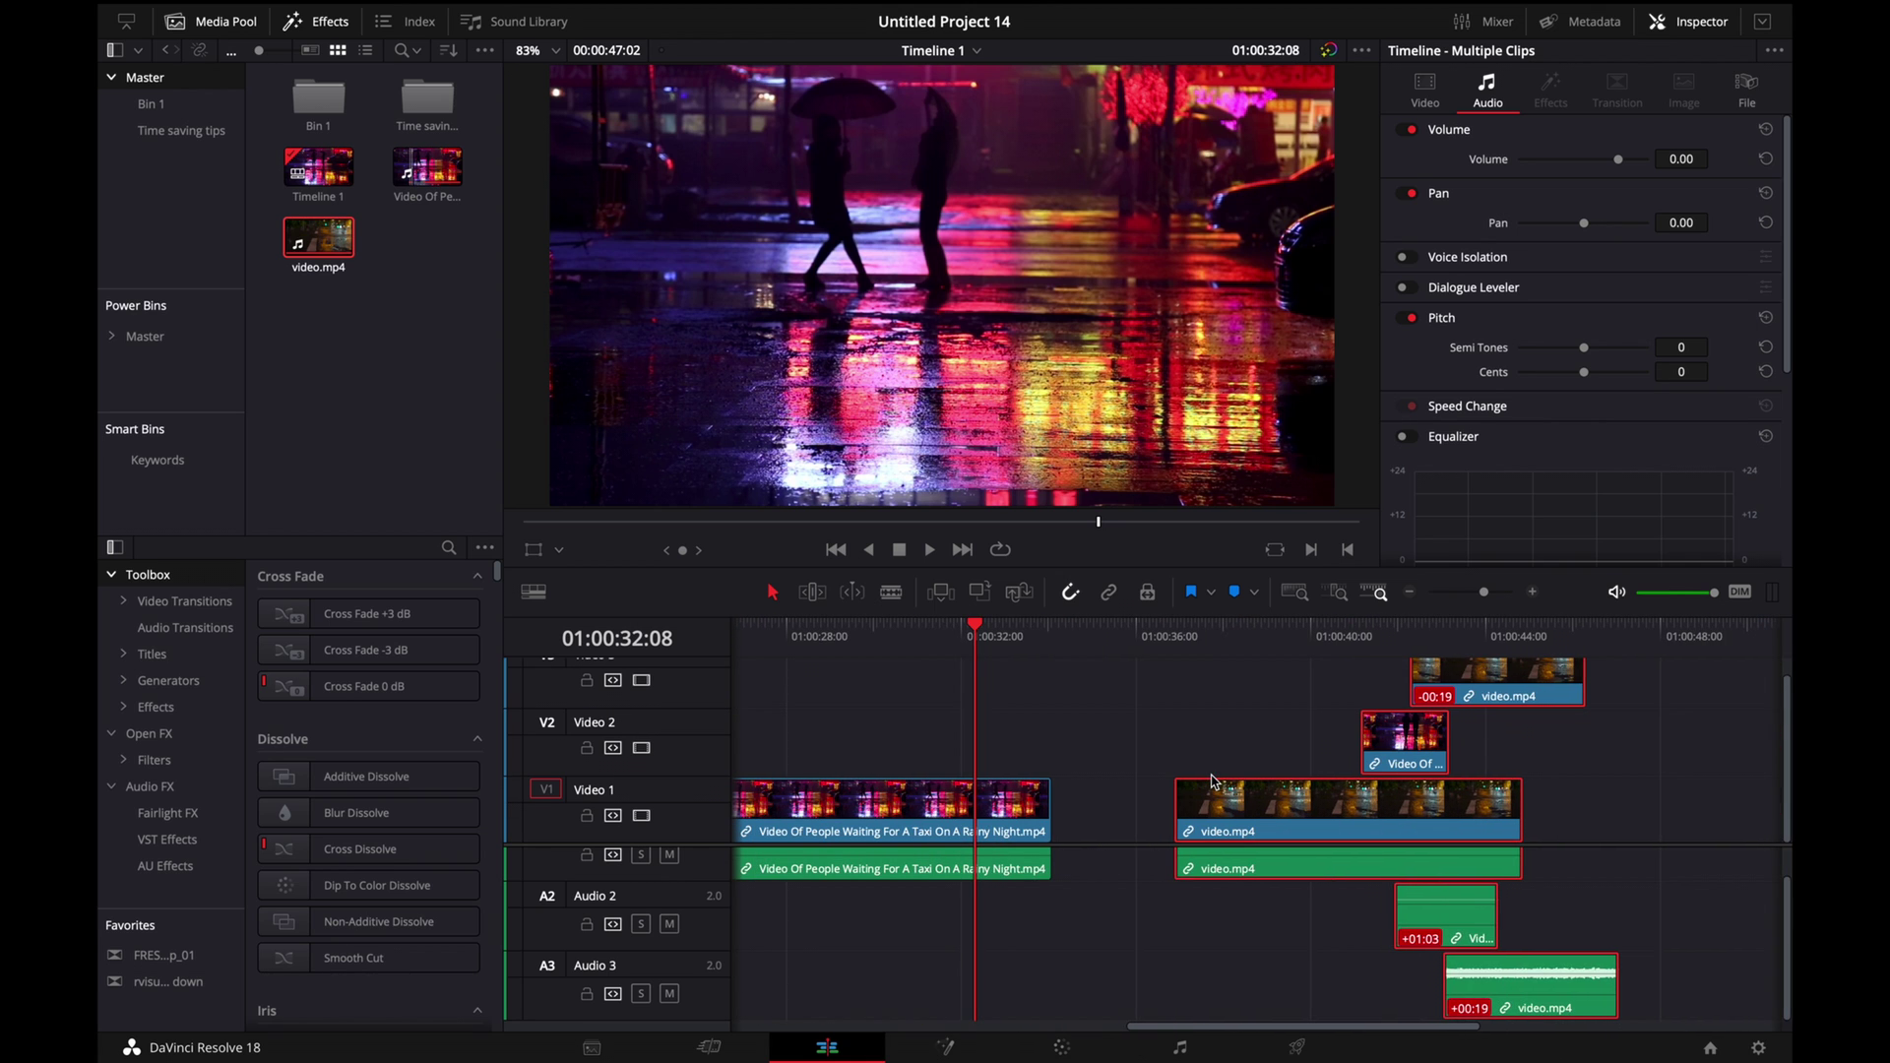
pyautogui.click(1068, 646)
pyautogui.click(1027, 650)
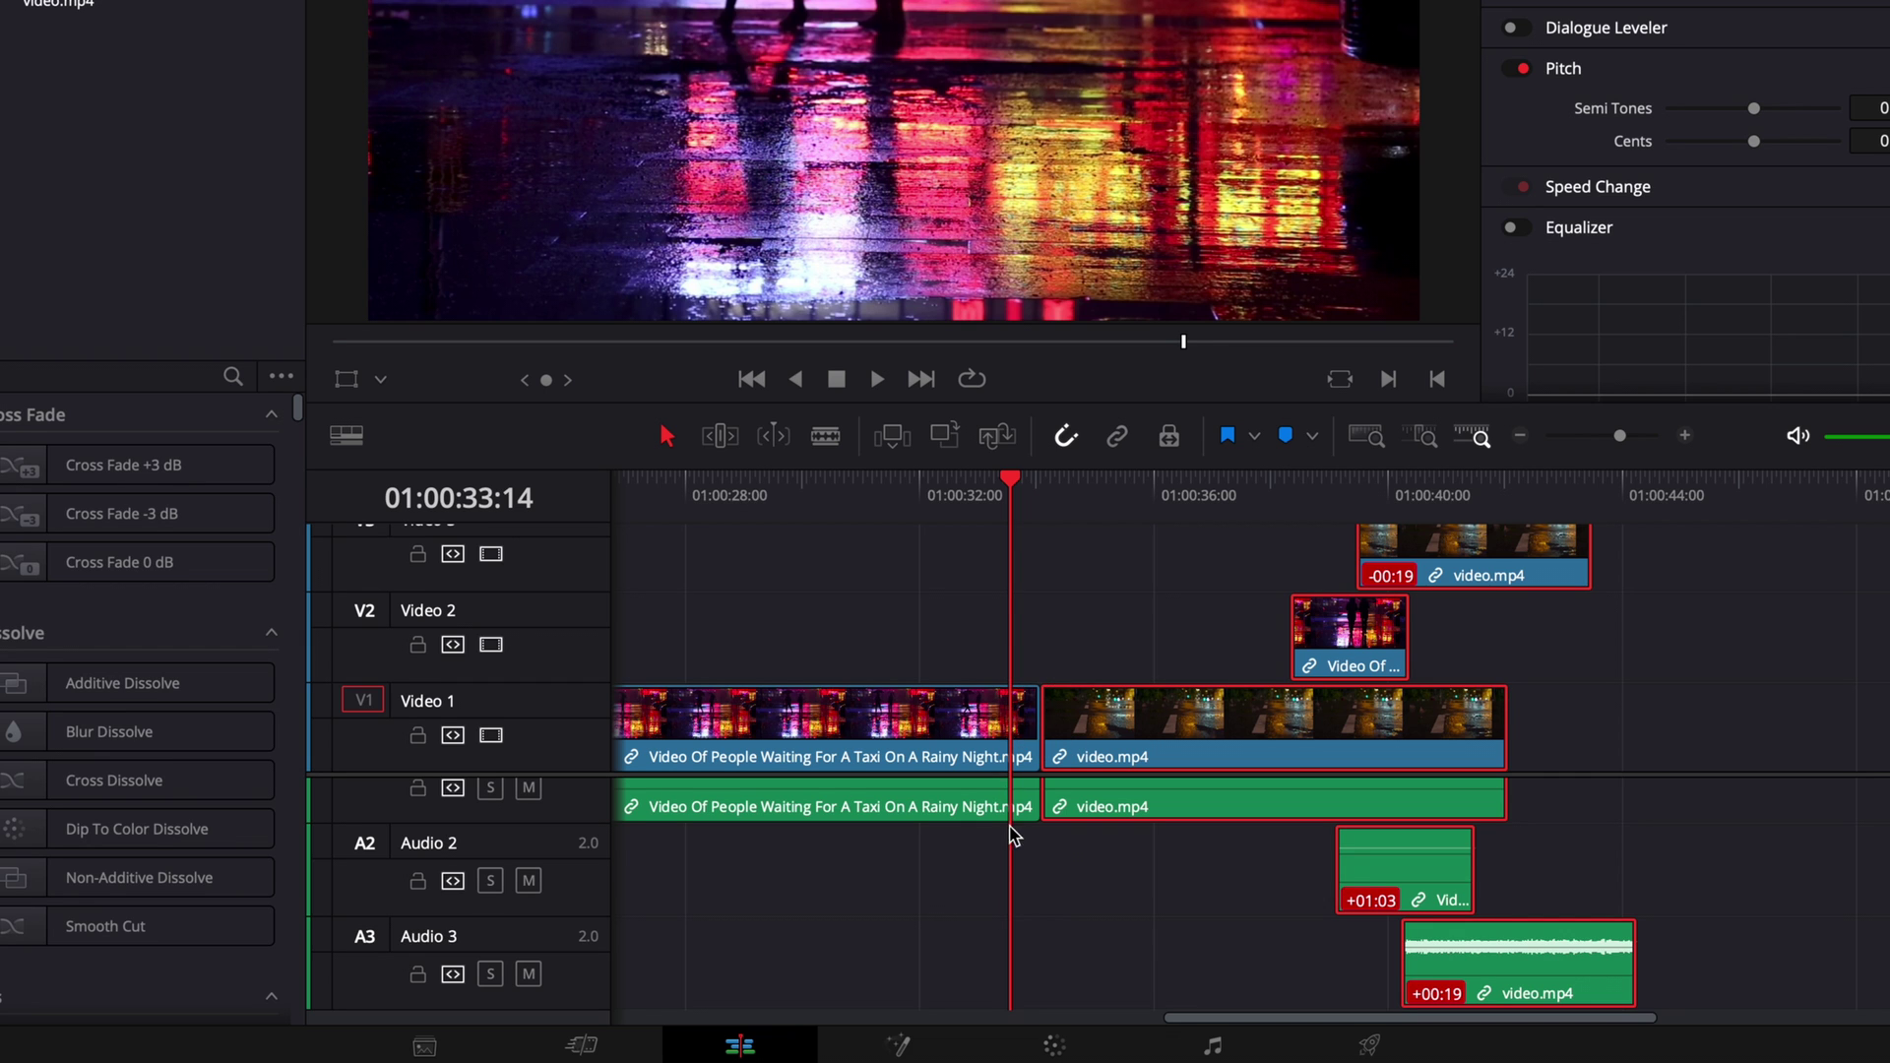
pyautogui.click(1039, 487)
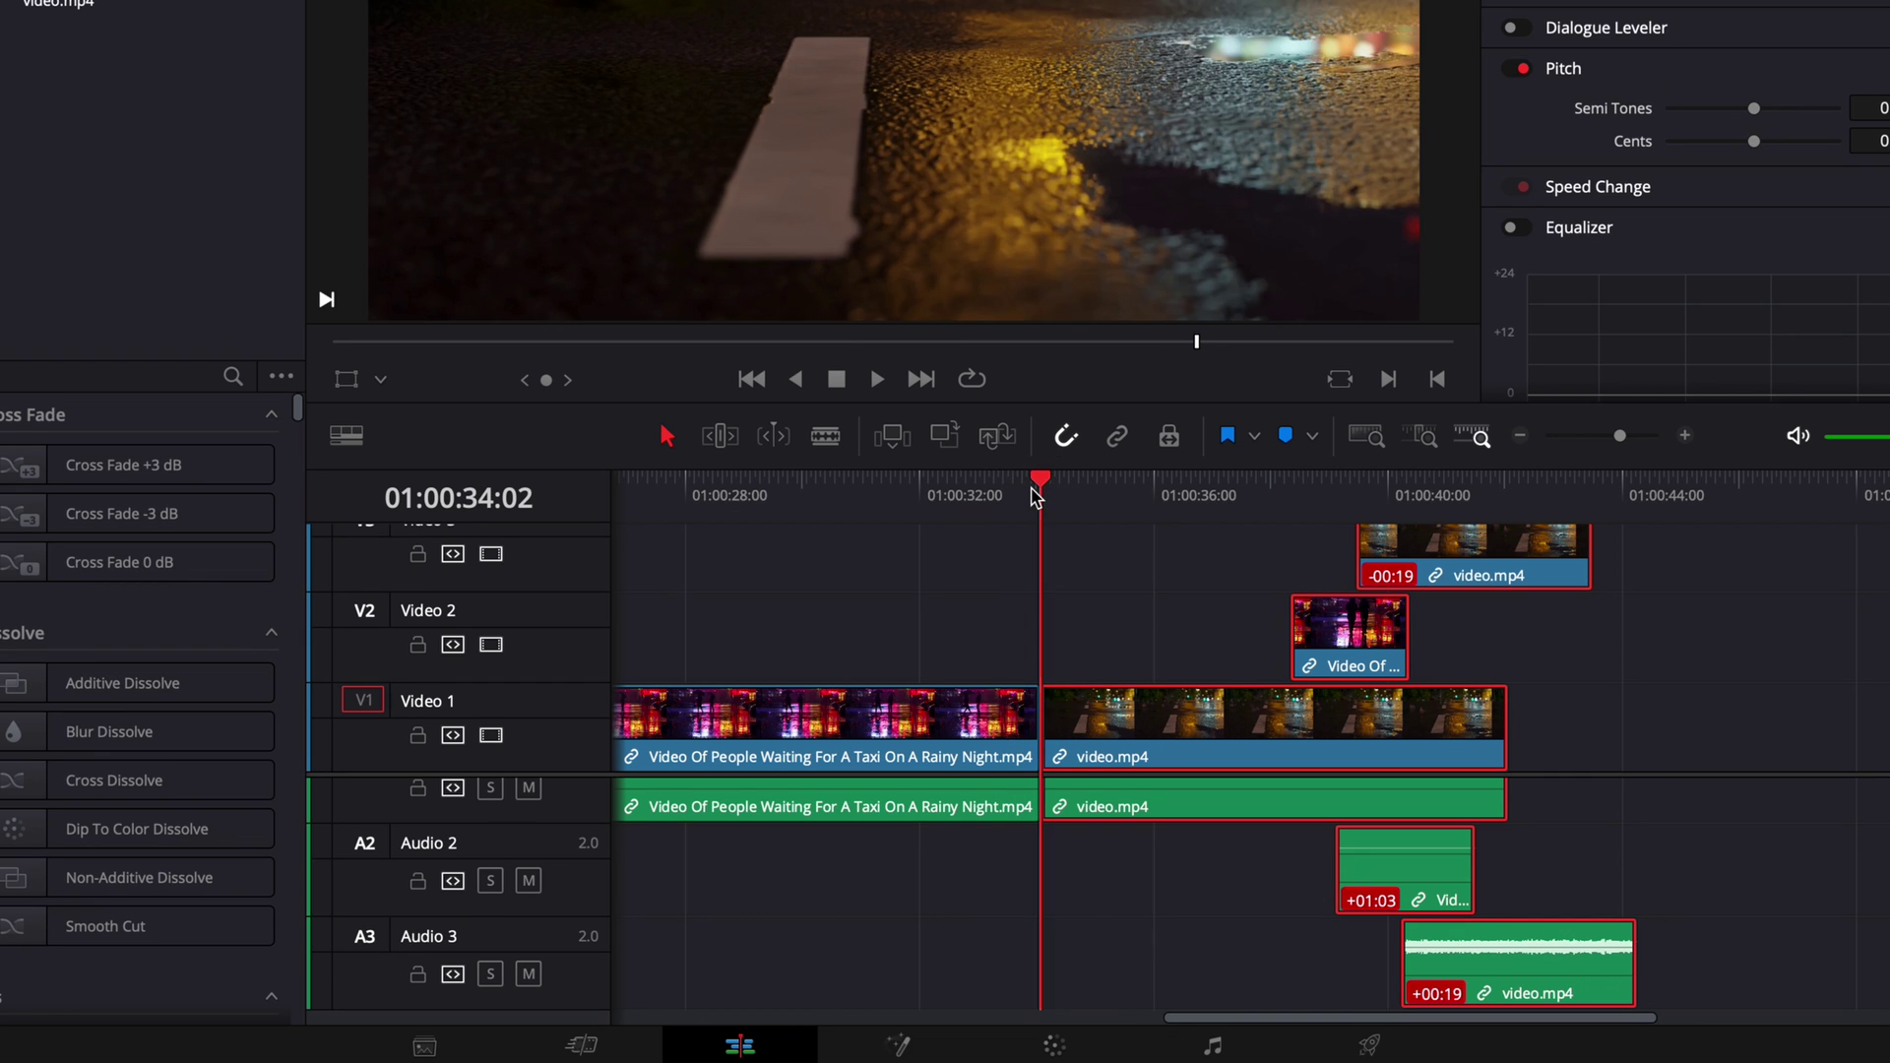
# Step: Insert video.mp4 at the playhead, undo it, and return the playhead to 01:00:34:02
pyautogui.click(893, 445)
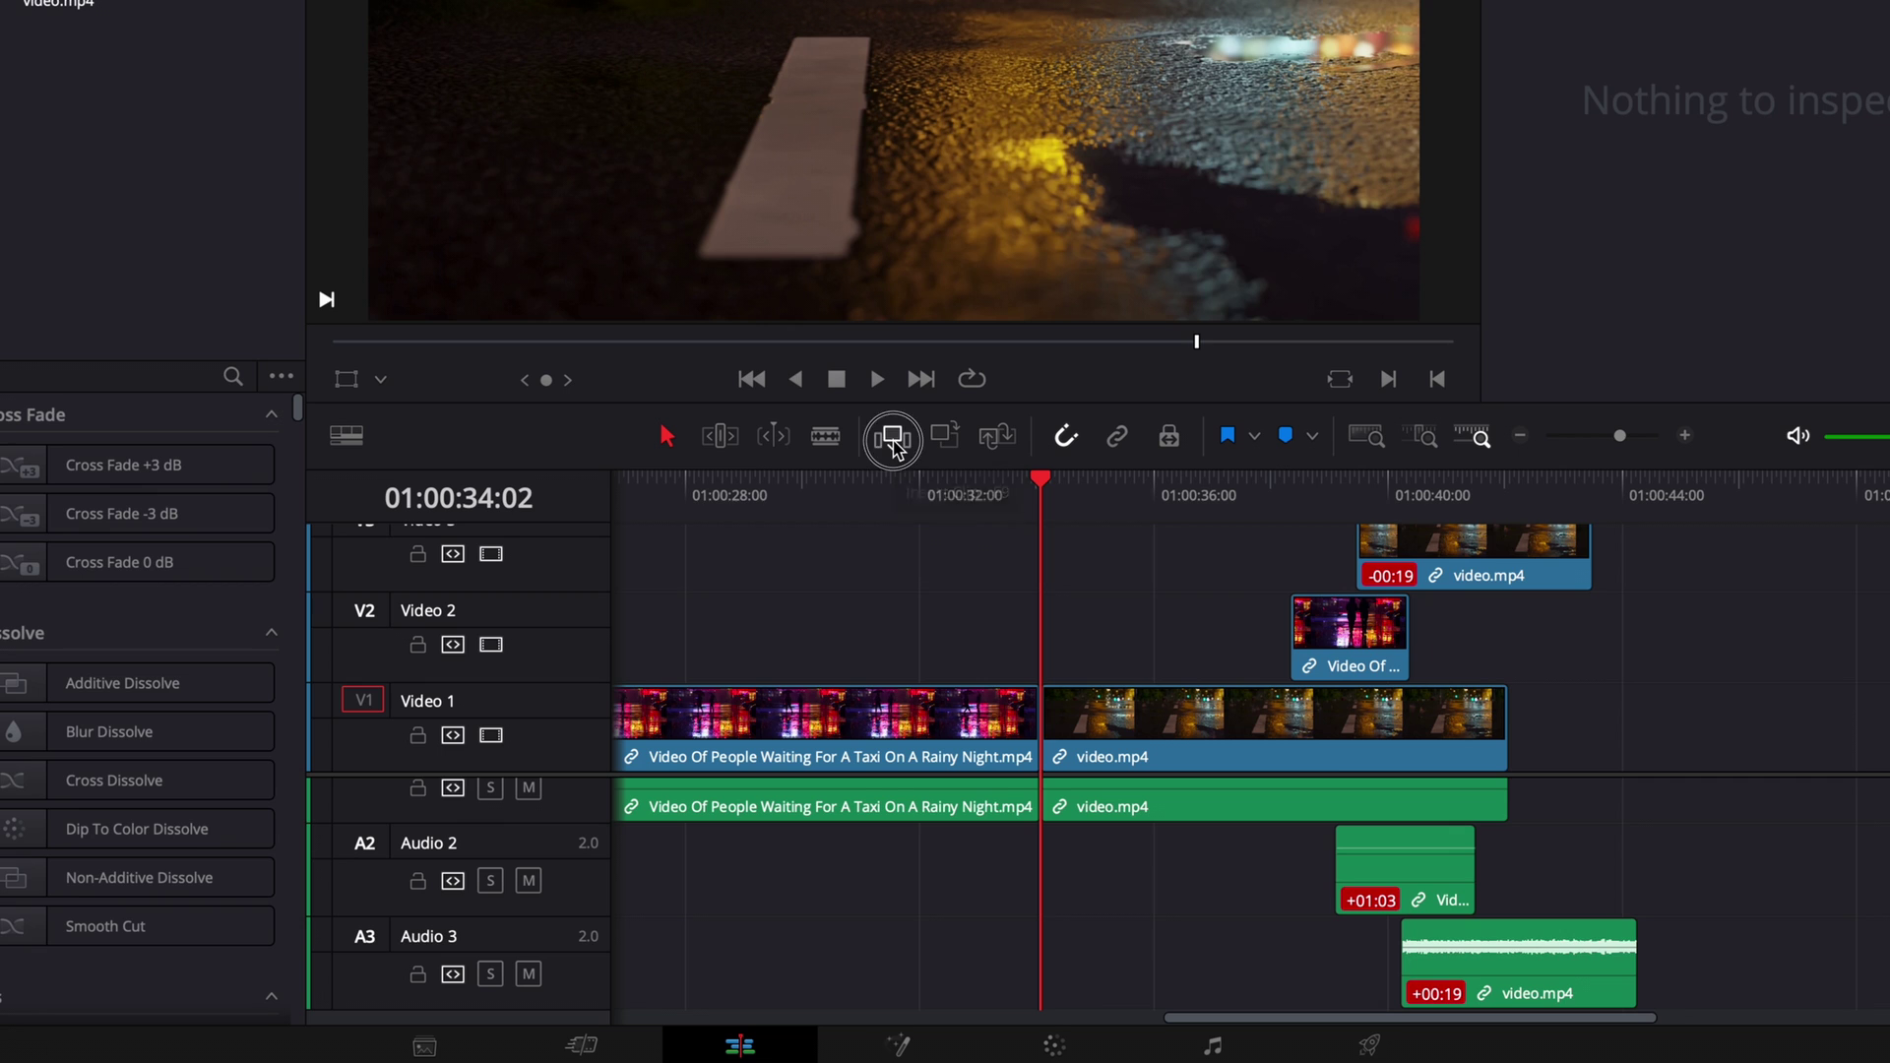
pyautogui.hotkey('ctrl', 'z')
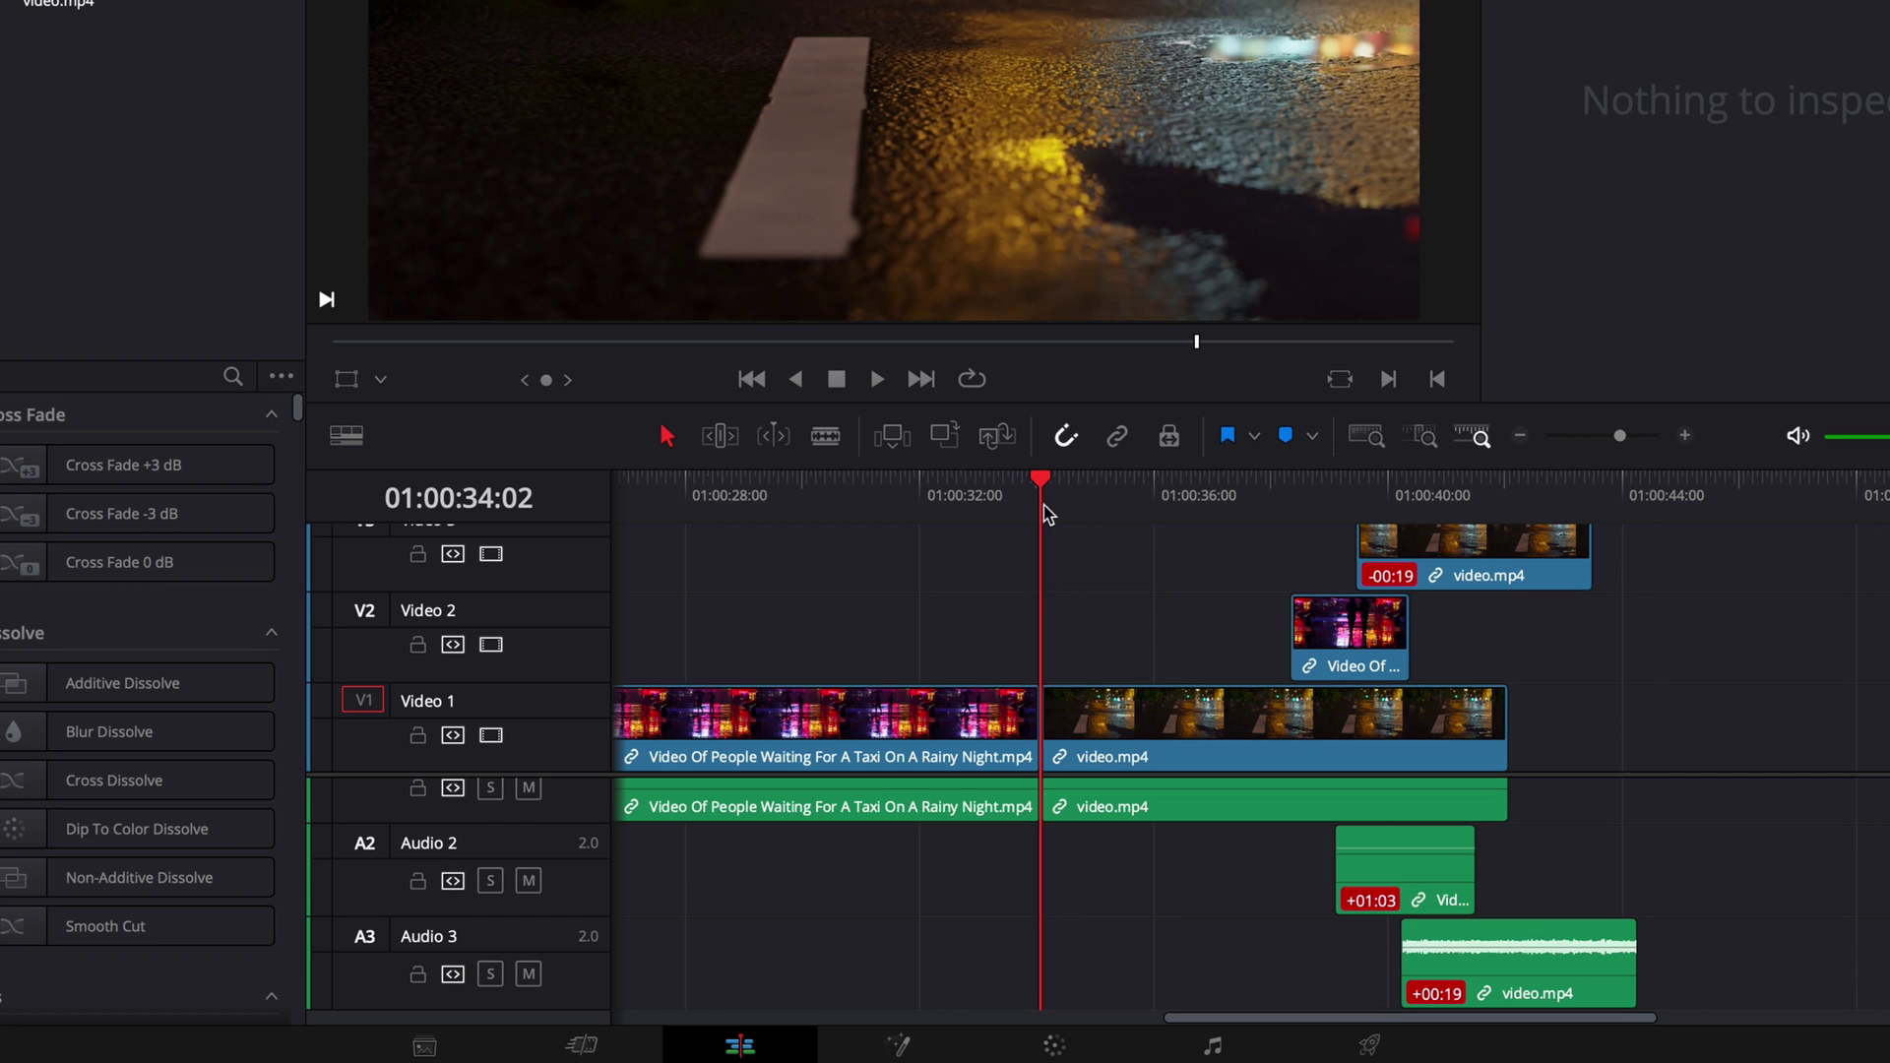
pyautogui.click(1083, 697)
pyautogui.click(1329, 630)
pyautogui.moveTo(921, 592); pyautogui.dragTo(1027, 602)
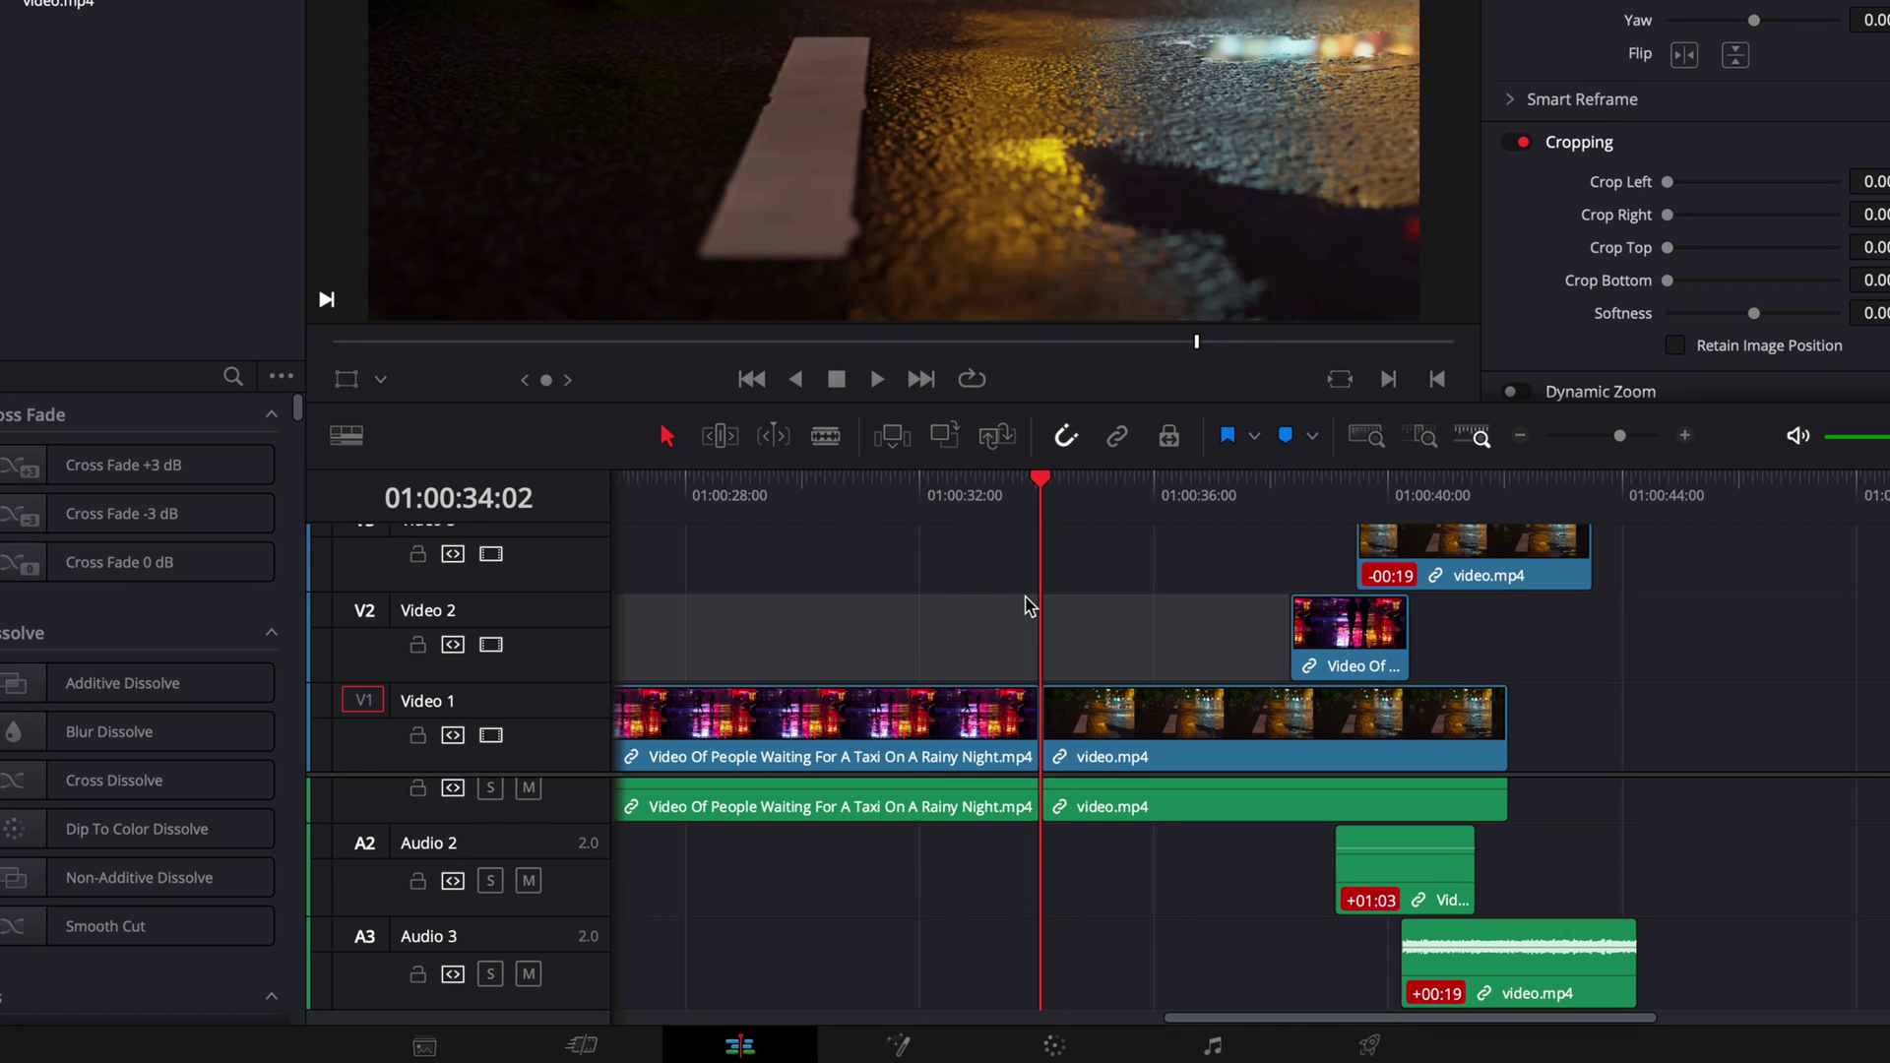
# Step: Select clips after the playhead with Y, push them later and back, then shift video.mp4's A1 audio 01:24 later
pyautogui.press('y')
pyautogui.click(1100, 734)
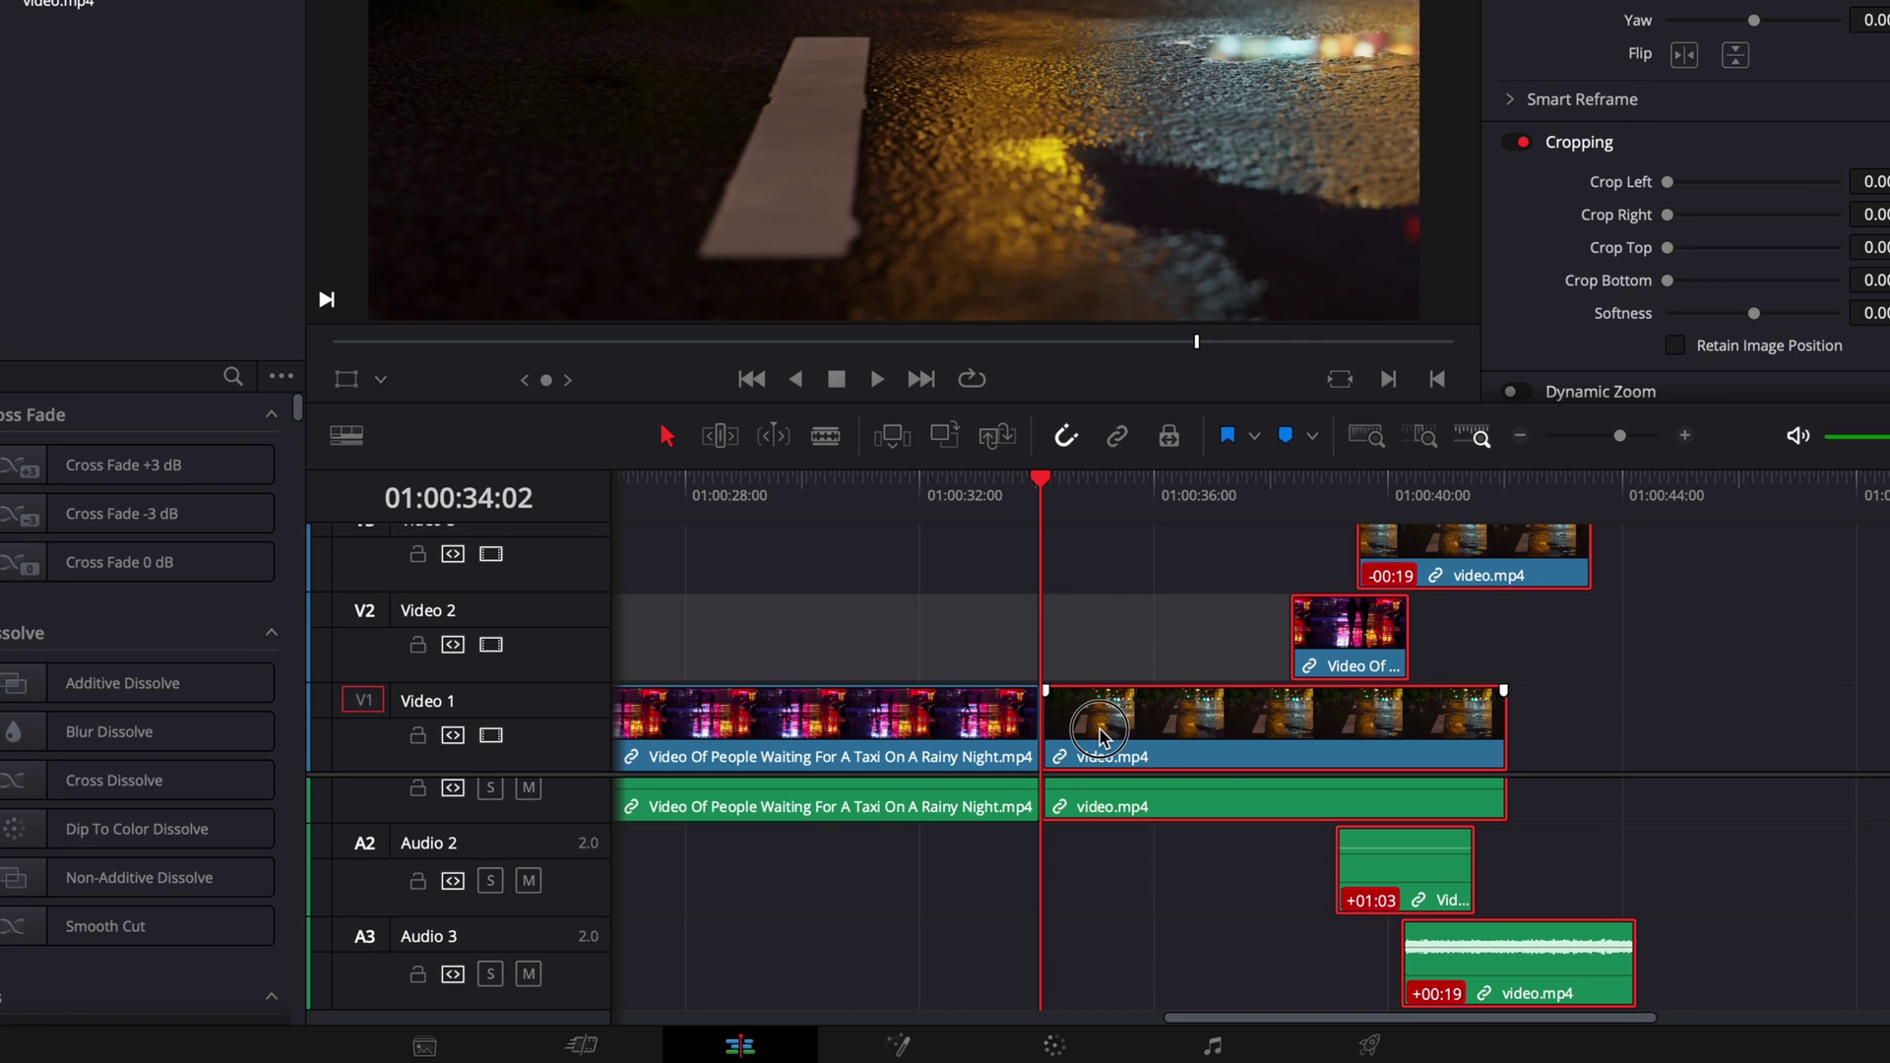
pyautogui.moveTo(1100, 734); pyautogui.dragTo(1462, 721)
pyautogui.moveTo(1612, 784); pyautogui.dragTo(1394, 750)
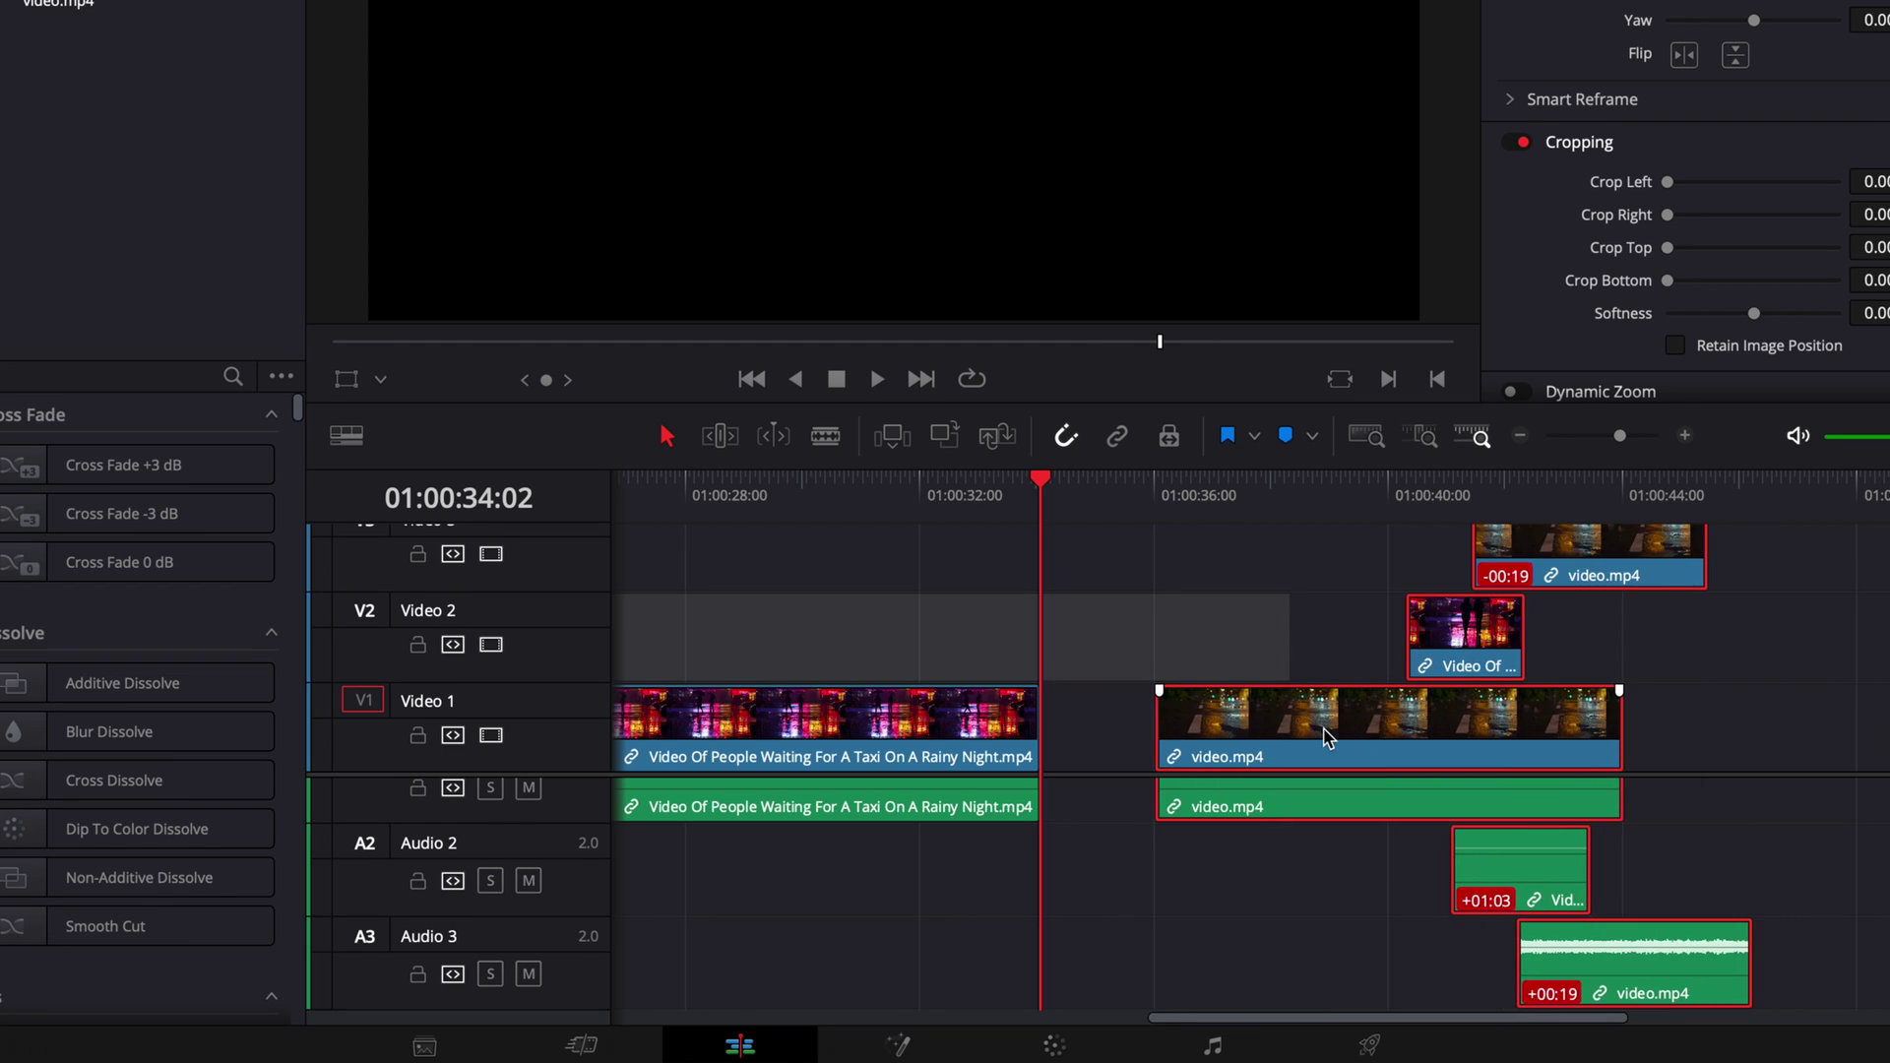
pyautogui.click(1358, 813)
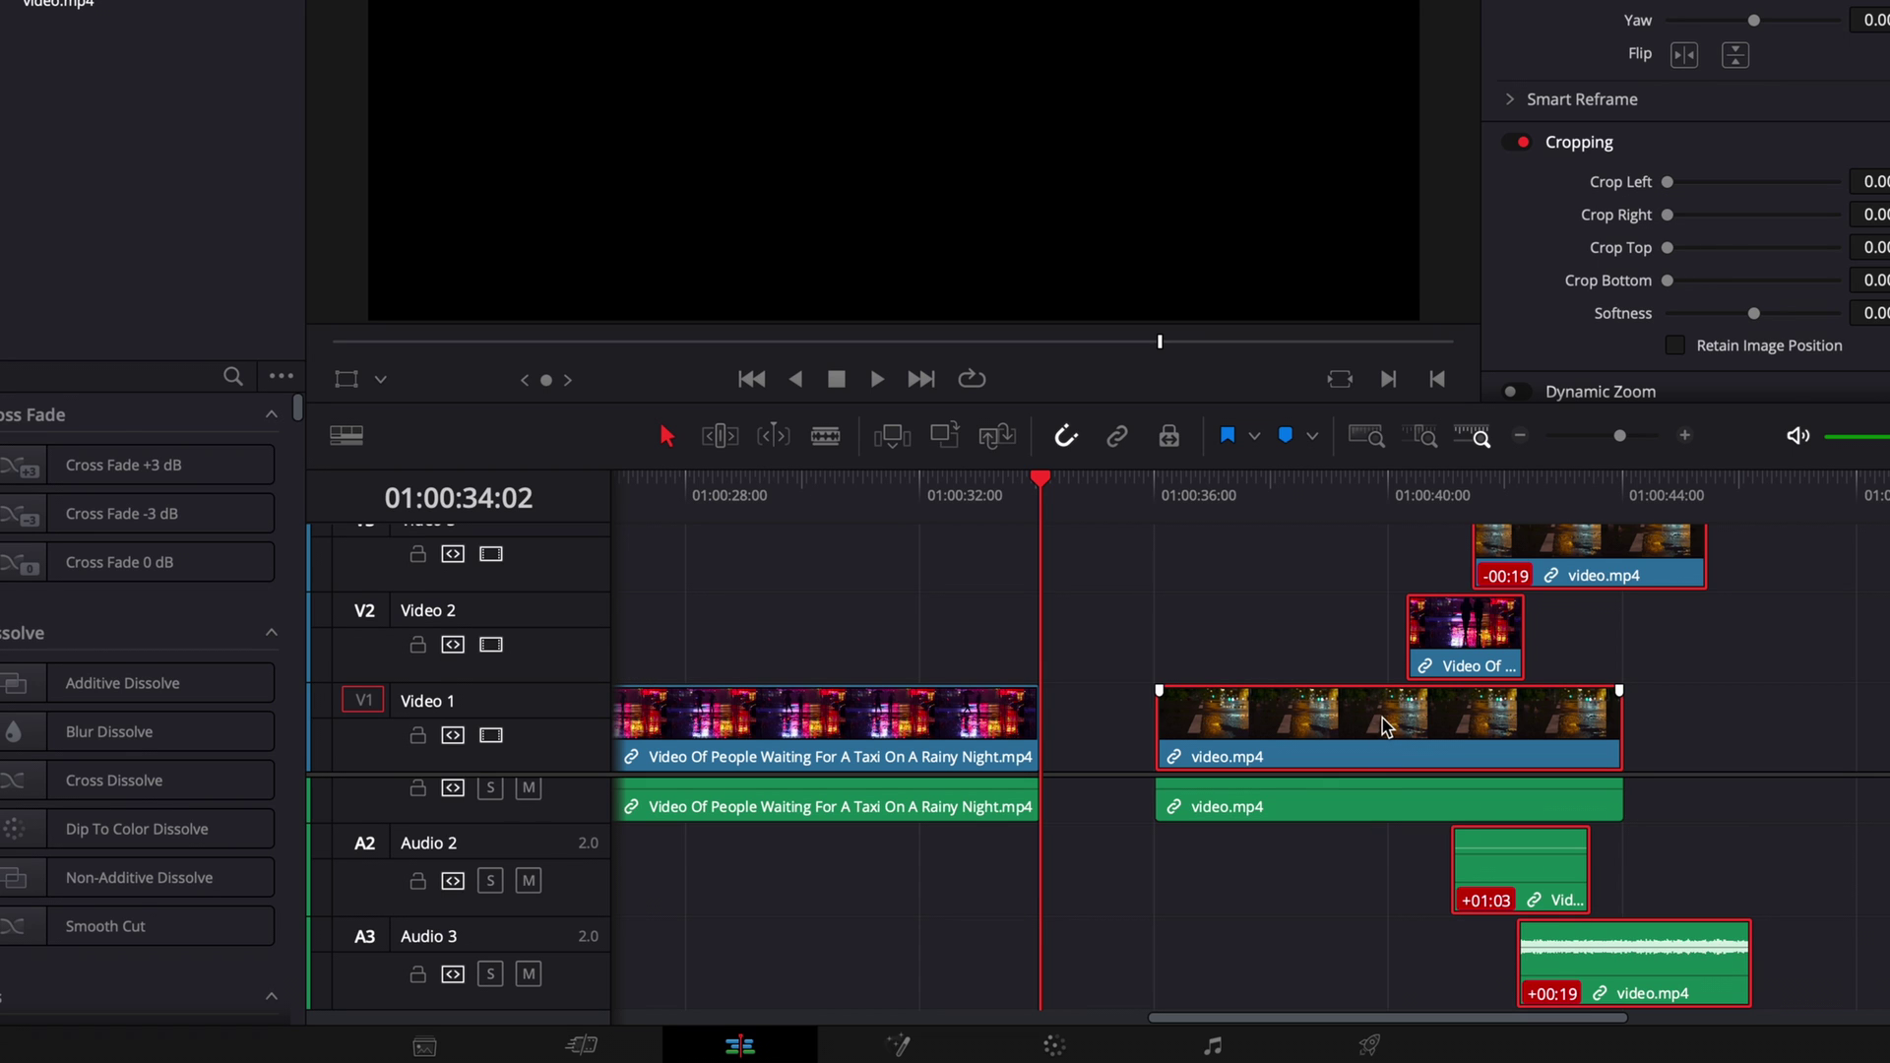
pyautogui.moveTo(1384, 727); pyautogui.dragTo(1236, 769)
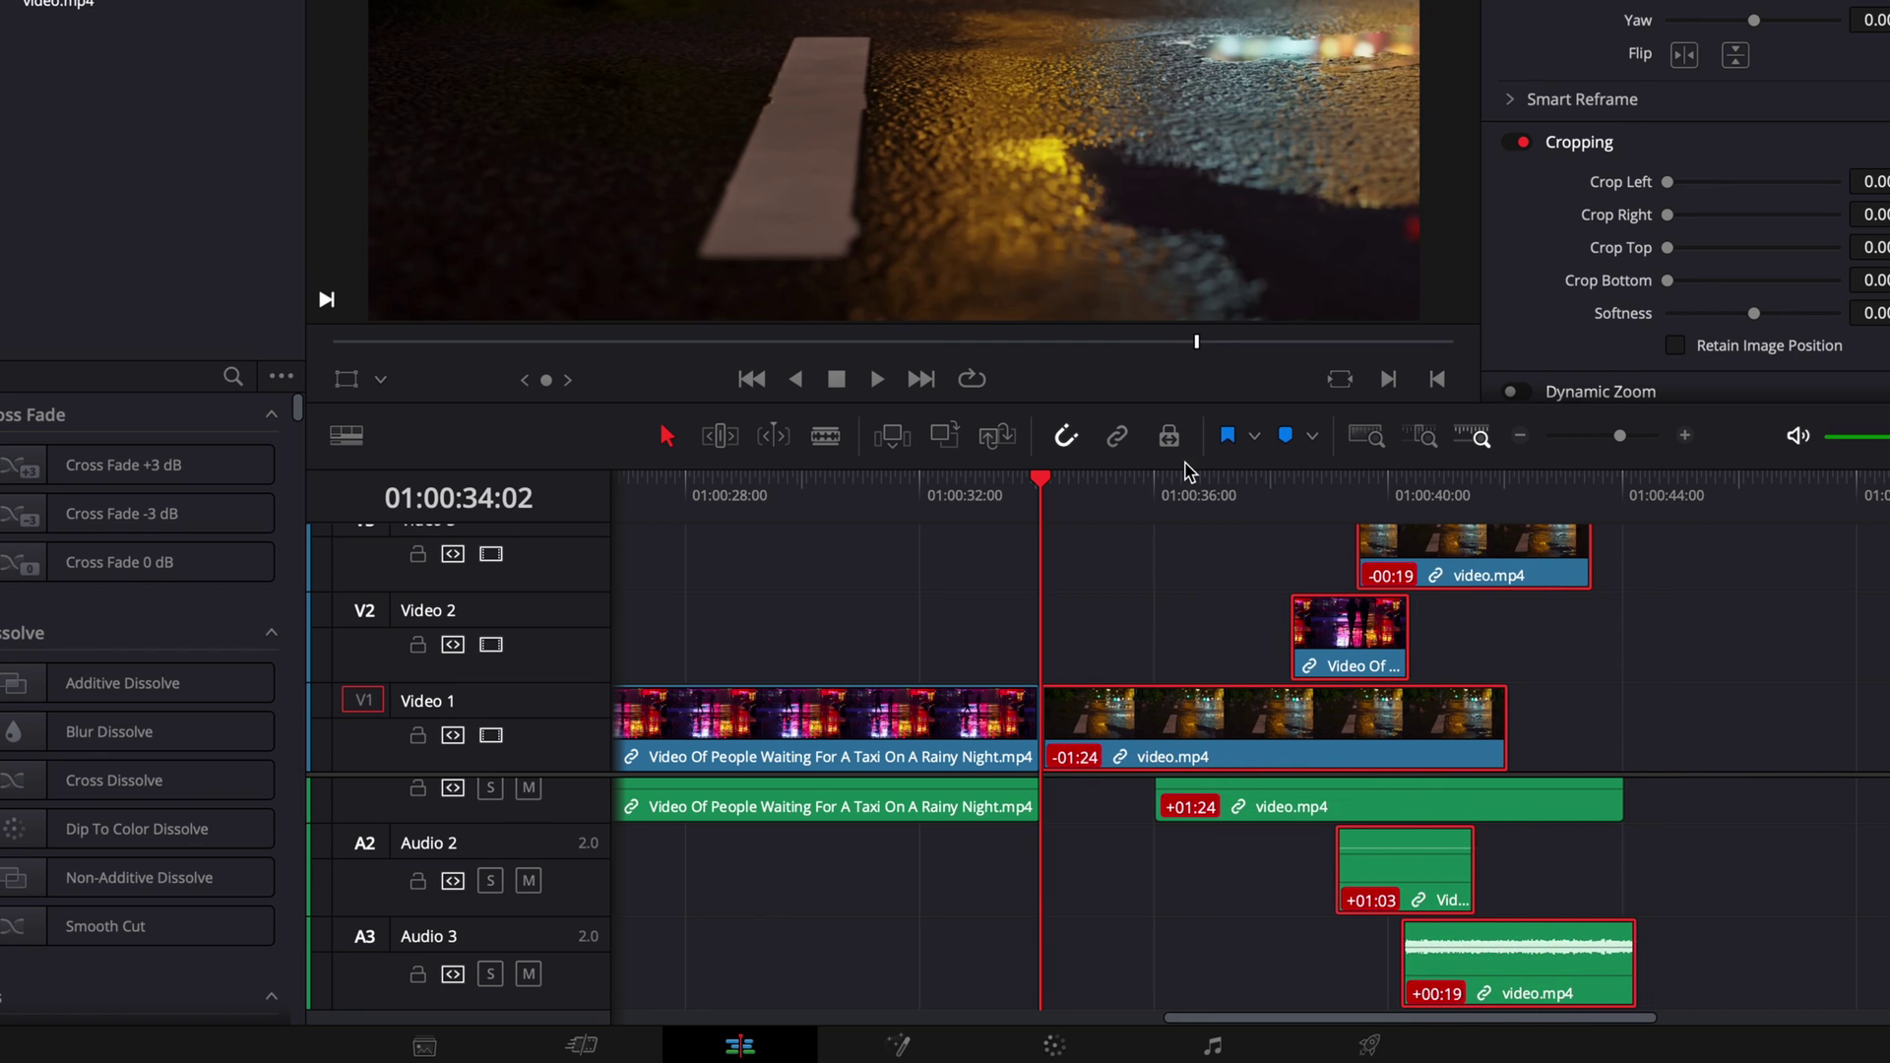